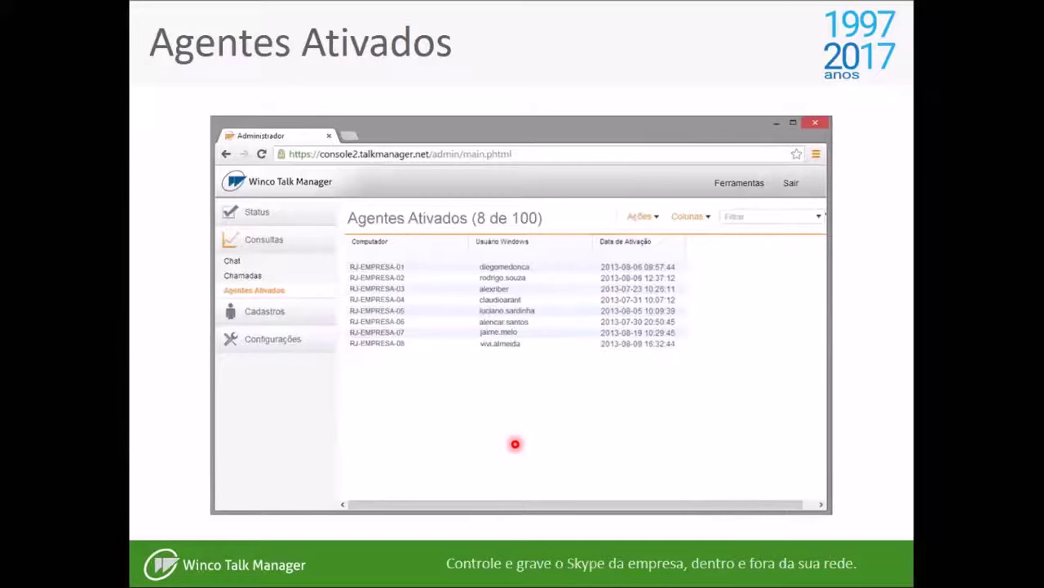
# Advance the slideshow to the closing 'Obrigado!' slide with Winco sales contacts.
pyautogui.click(515, 444)
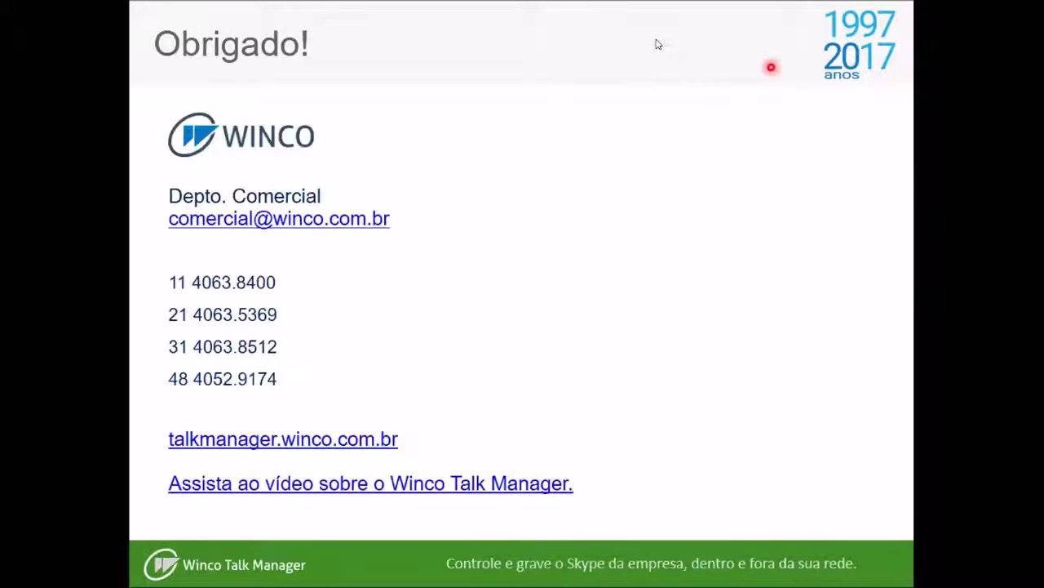
# Exit the slideshow and bring up the Talk Manager 'Portal de Gerência' login page.
pyautogui.click(586, 148)
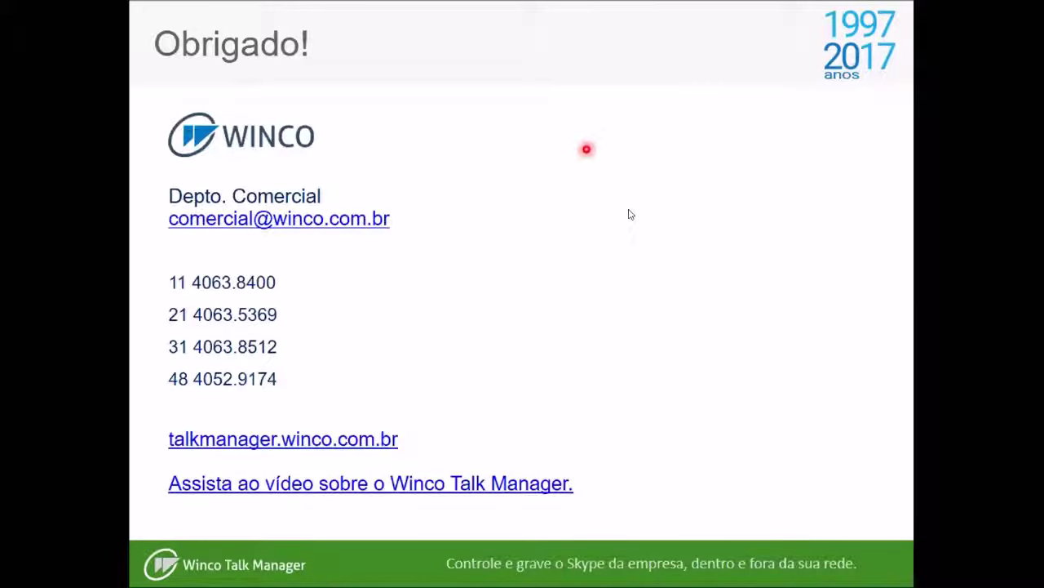
pyautogui.click(674, 203)
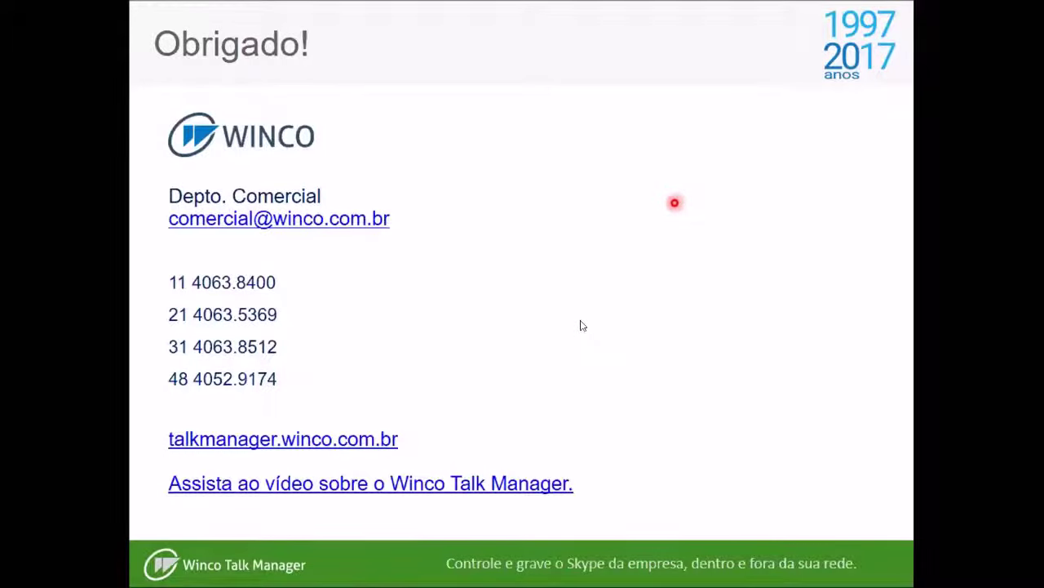
pyautogui.click(582, 142)
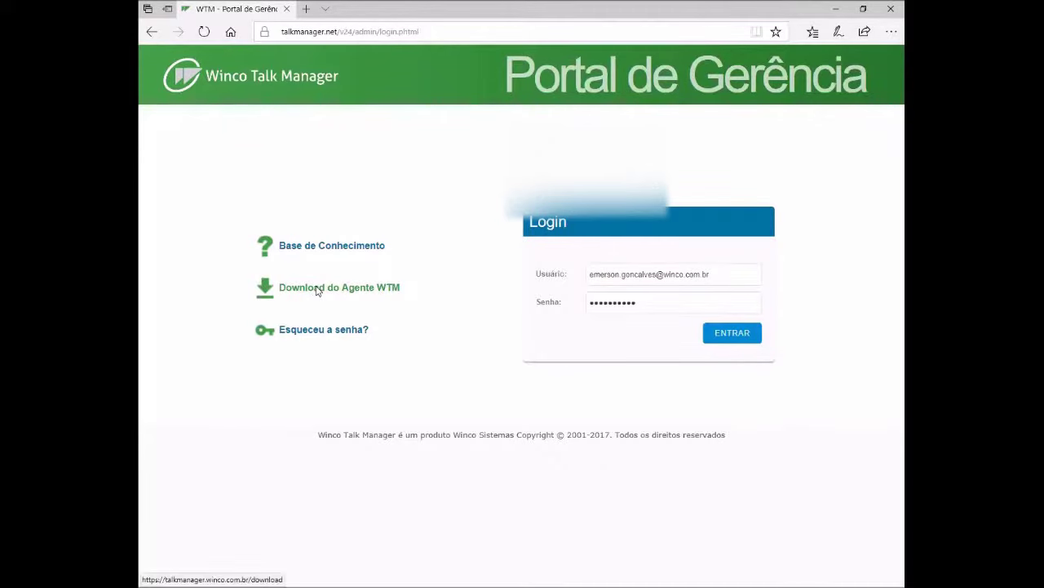
# Open the Agente WTM 2.7.0 download site in a new tab, then return to the login tab.
pyautogui.click(317, 291)
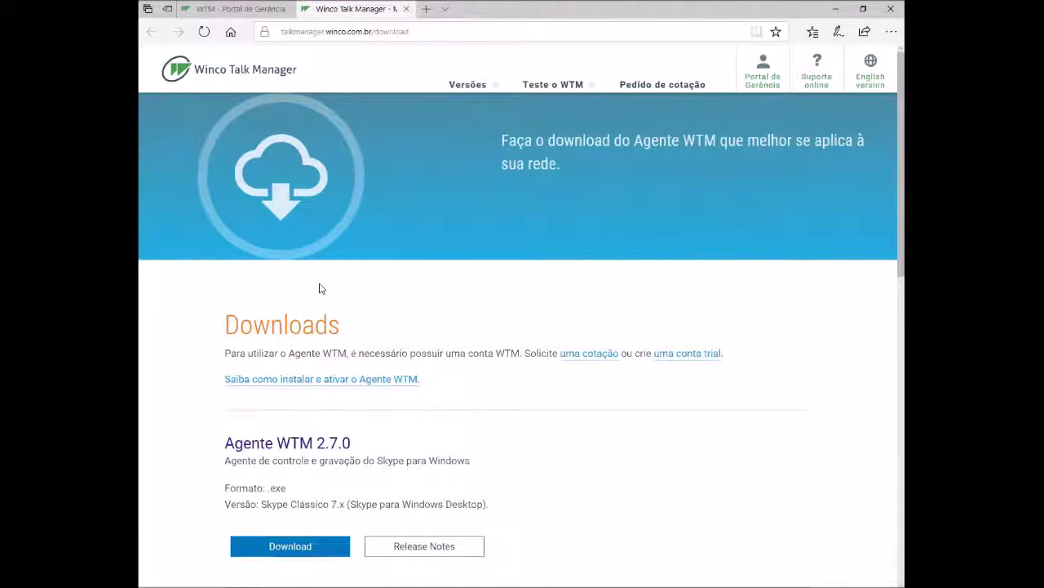
pyautogui.scroll(-1, 320, 283)
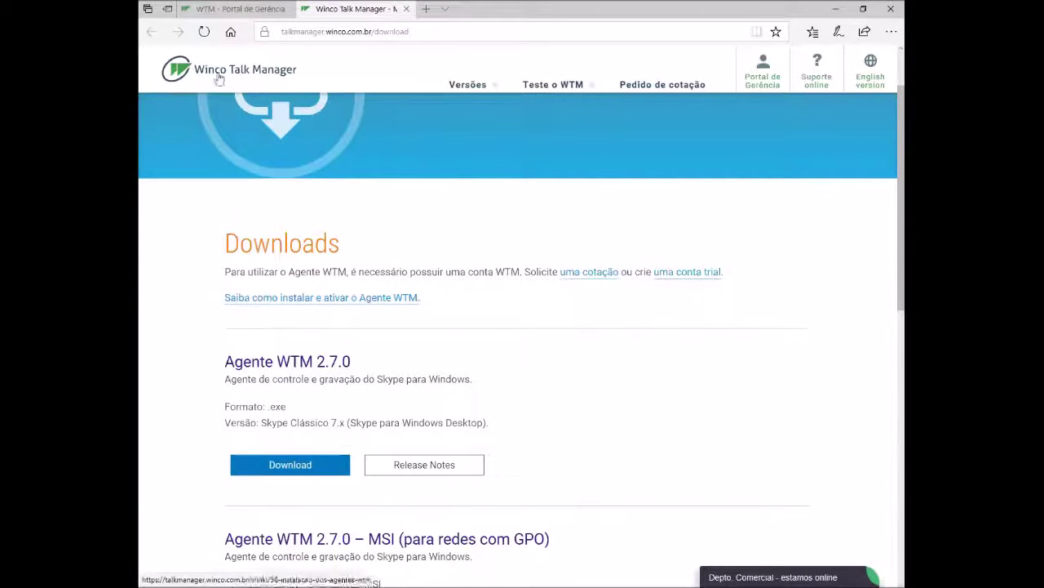
pyautogui.click(217, 10)
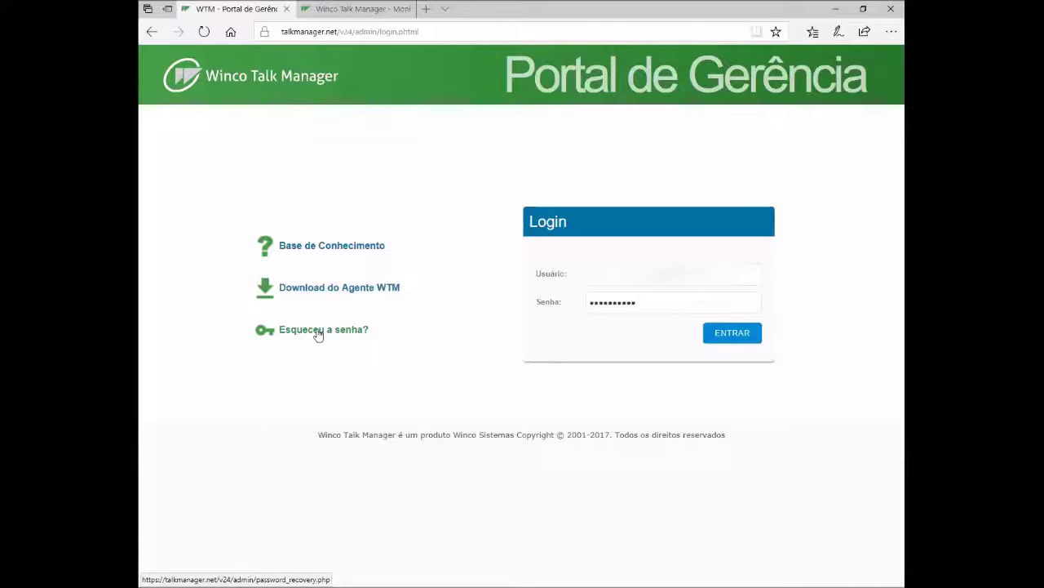
# Submit the portal username and password with ENTRAR.
pyautogui.click(318, 335)
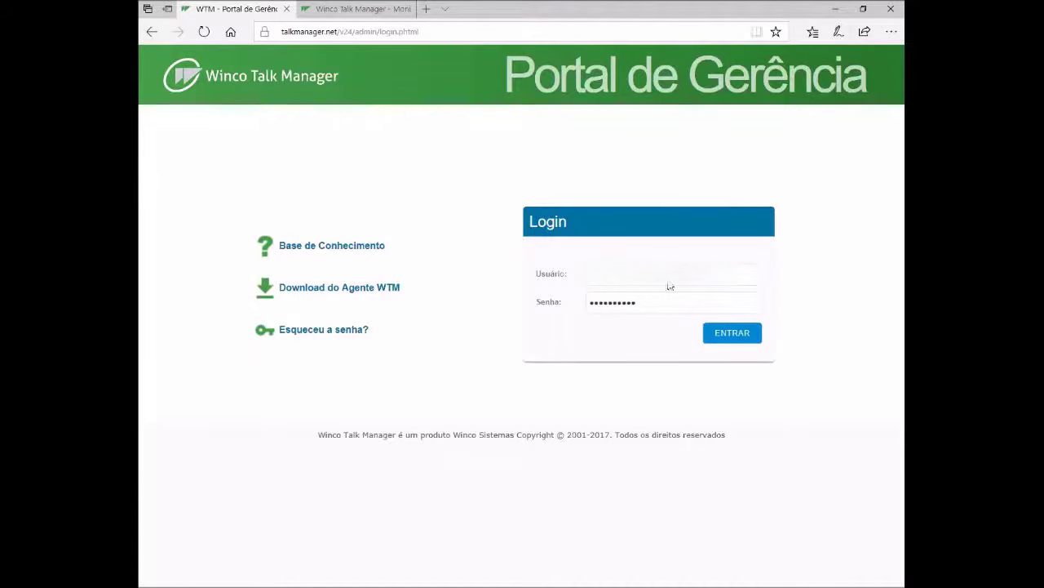
pyautogui.click(729, 334)
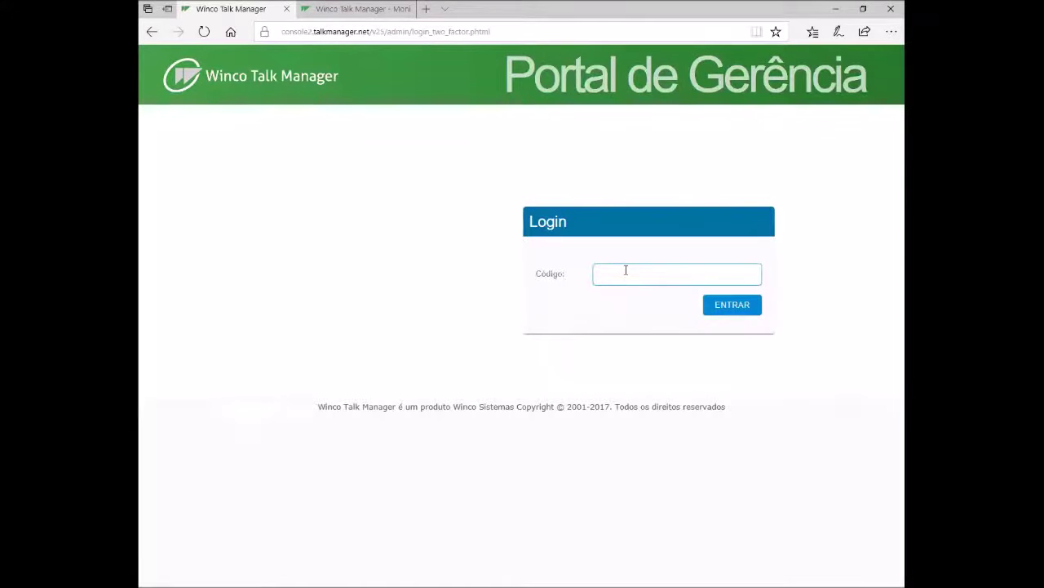
# Enter the two-factor verification code and sign in to the admin console.
pyautogui.click(721, 306)
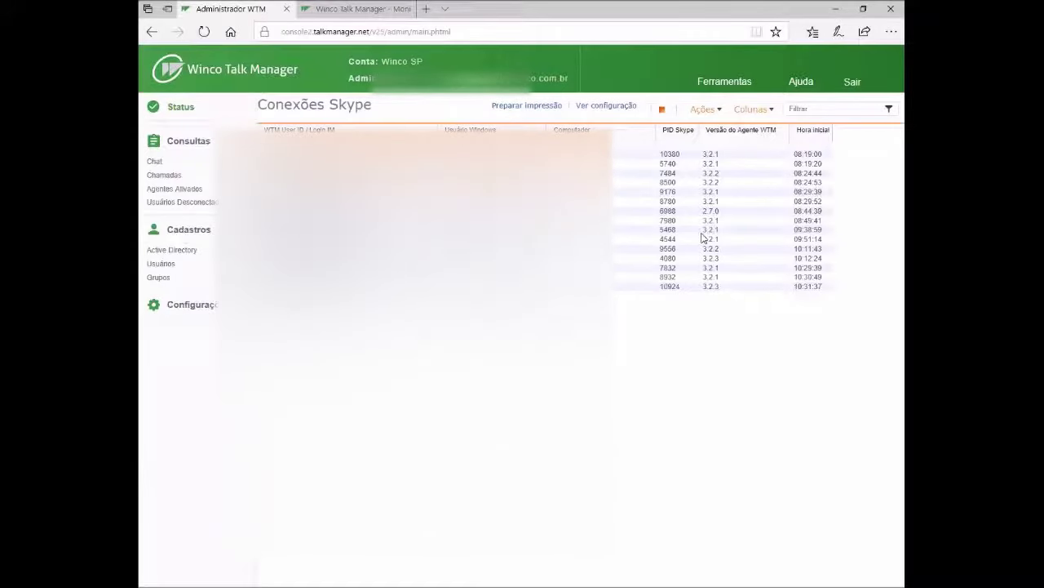
# Select the Skype connection with PID 4080, then open the recorded Chat report.
pyautogui.moveTo(701, 258); pyautogui.dragTo(721, 261)
pyautogui.click(722, 261)
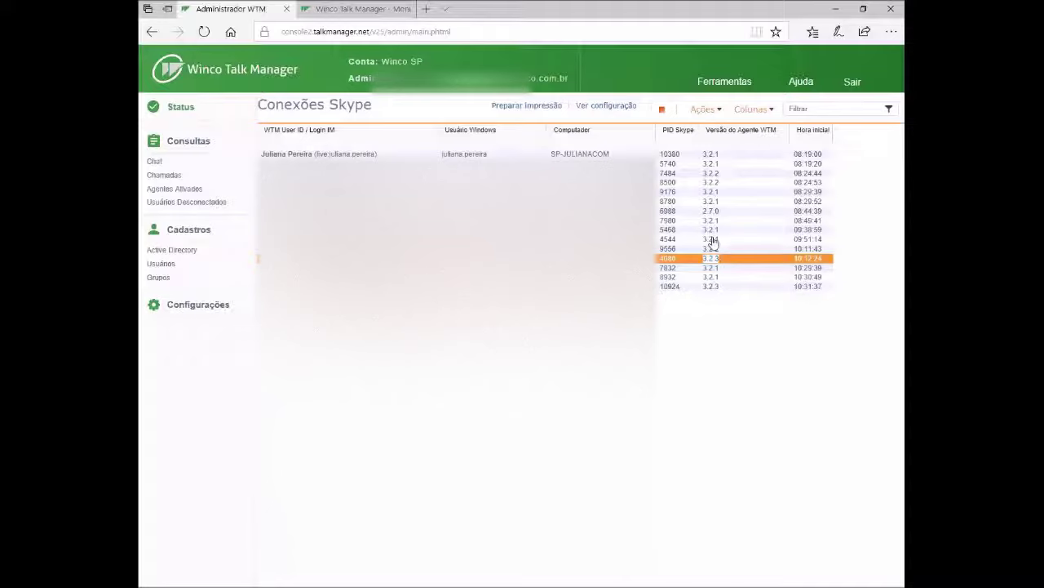
pyautogui.click(153, 161)
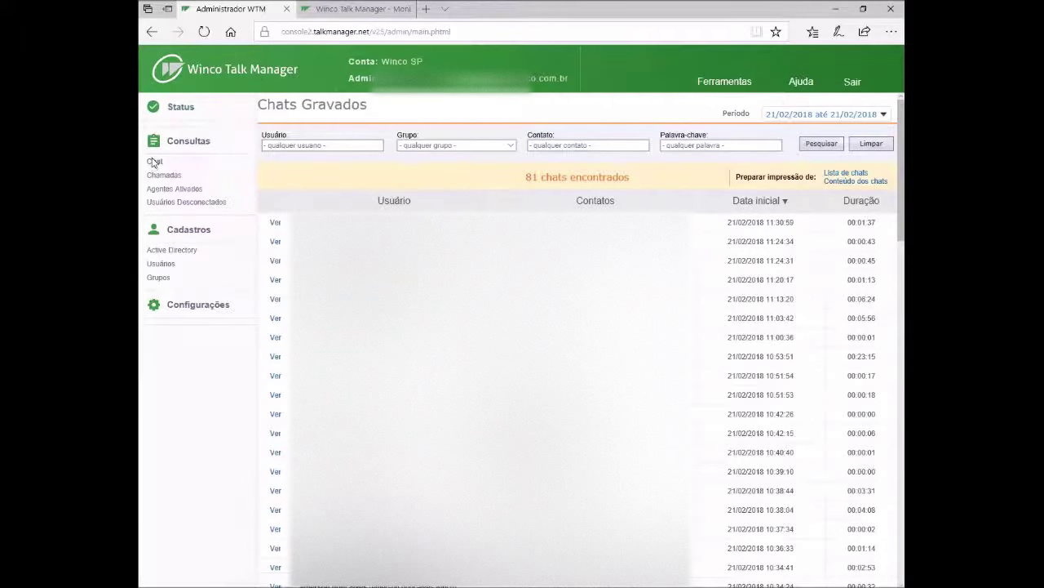
# Filter recorded chats by a single suggested user, narrowing results to 37 chats.
pyautogui.scroll(-1, 294, 145)
pyautogui.scroll(-1, 571, 326)
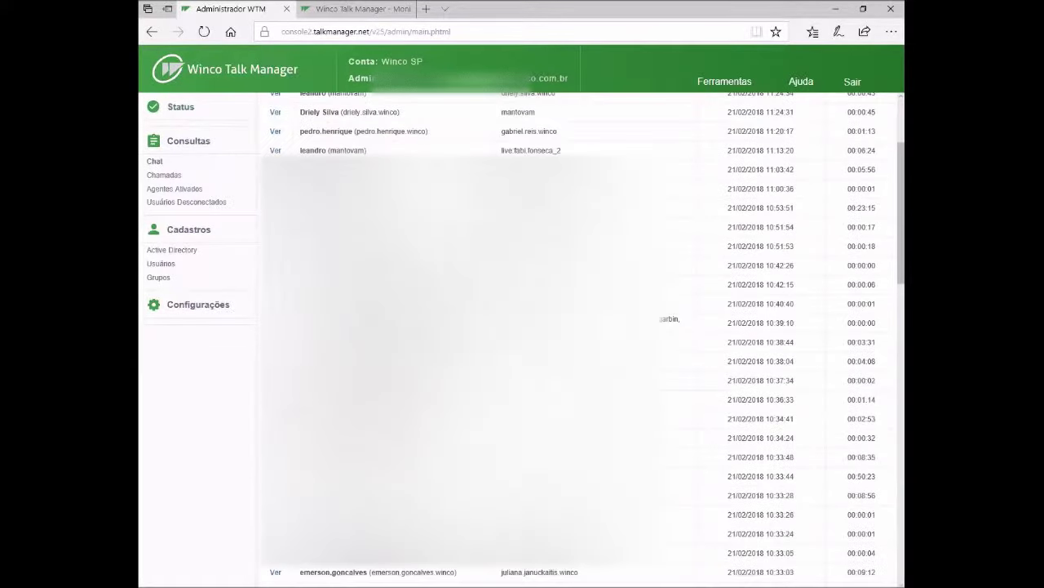
pyautogui.scroll(2, 572, 327)
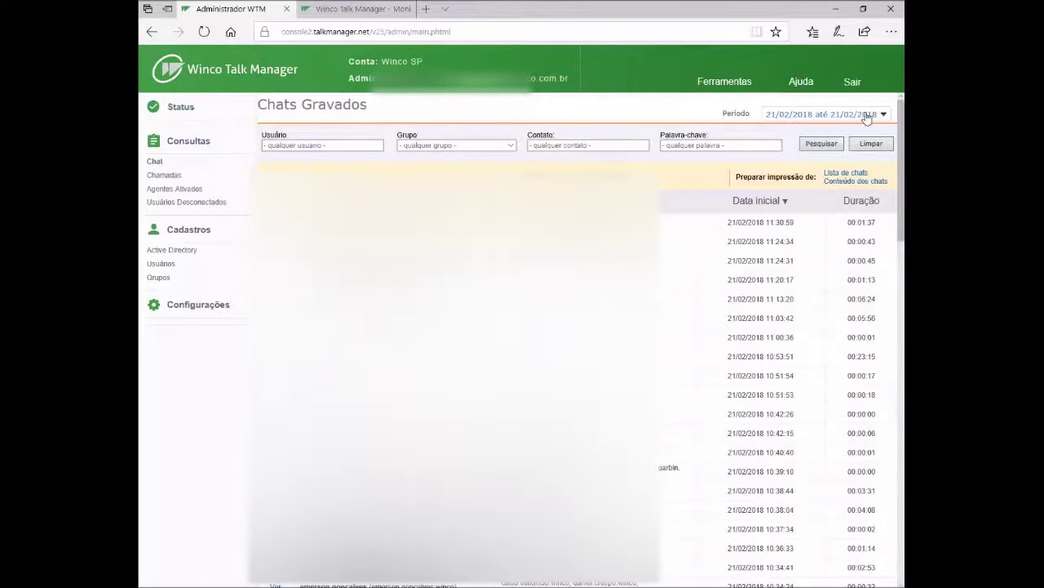
pyautogui.click(296, 145)
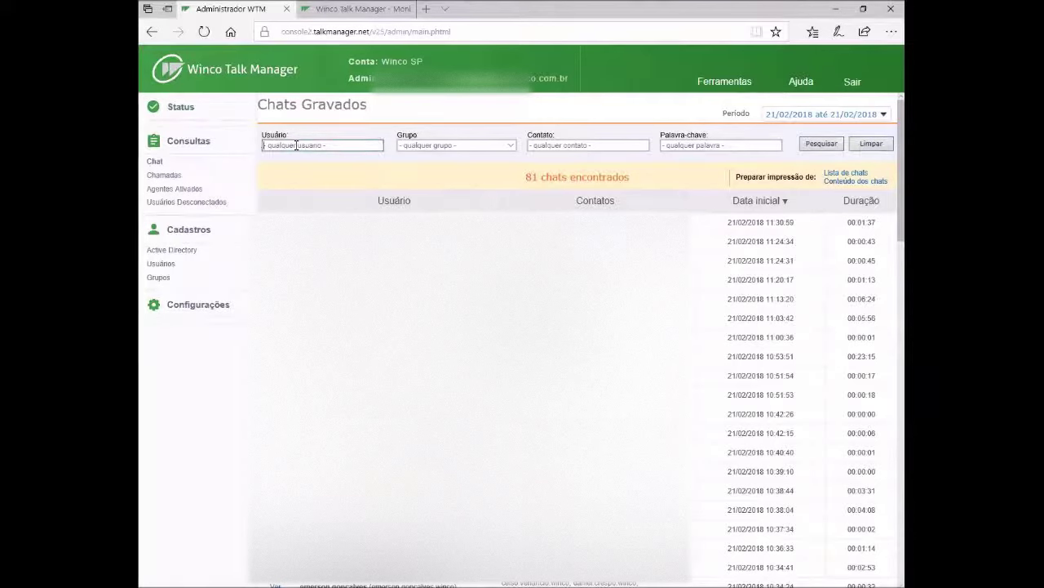
pyautogui.write('eme')
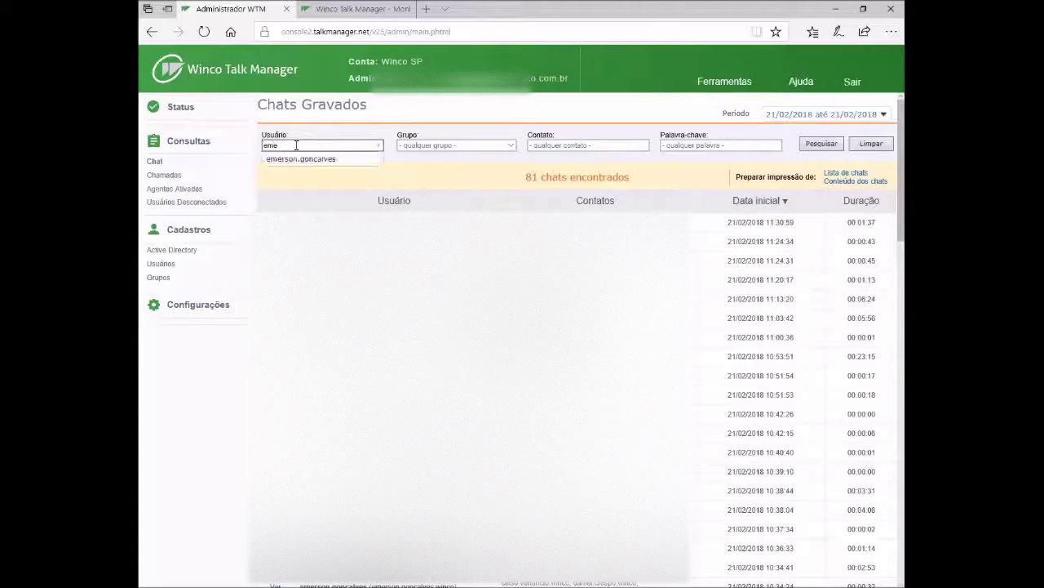
pyautogui.click(297, 161)
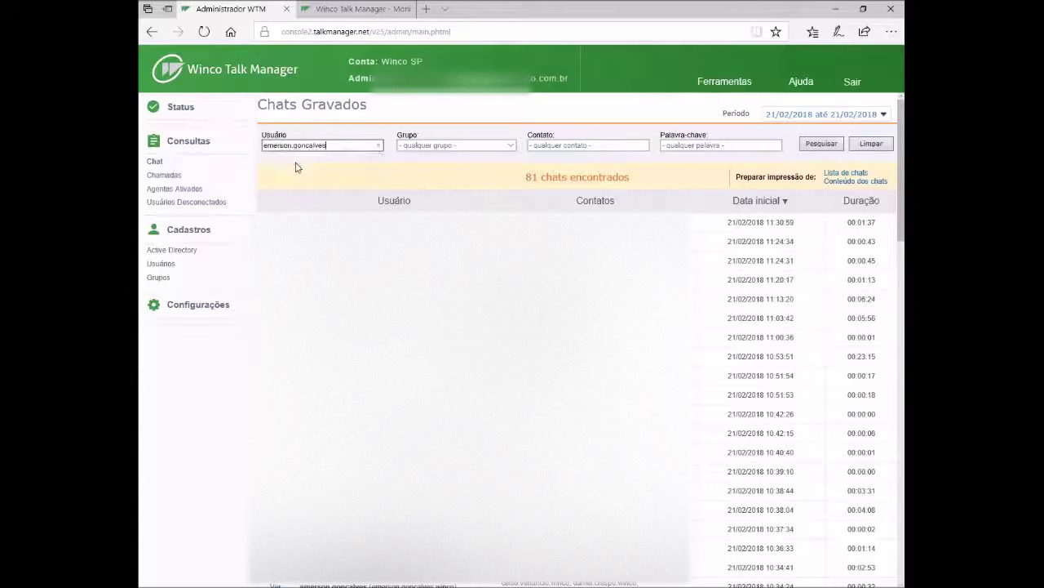
pyautogui.click(823, 145)
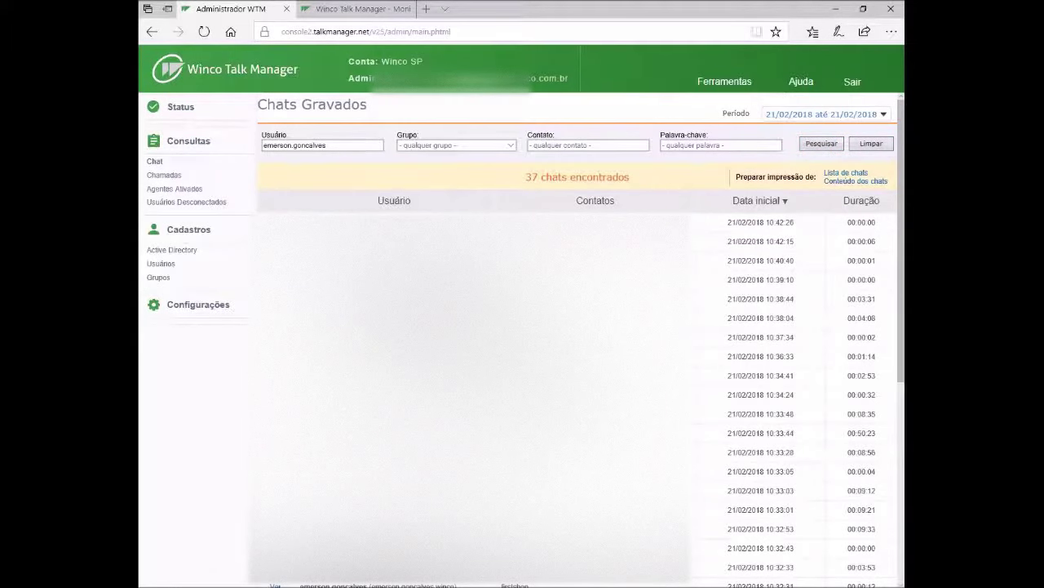
# Bring up the Grupo list to pick a group filter.
pyautogui.scroll(-1, 278, 205)
pyautogui.scroll(1, 278, 206)
pyautogui.click(471, 145)
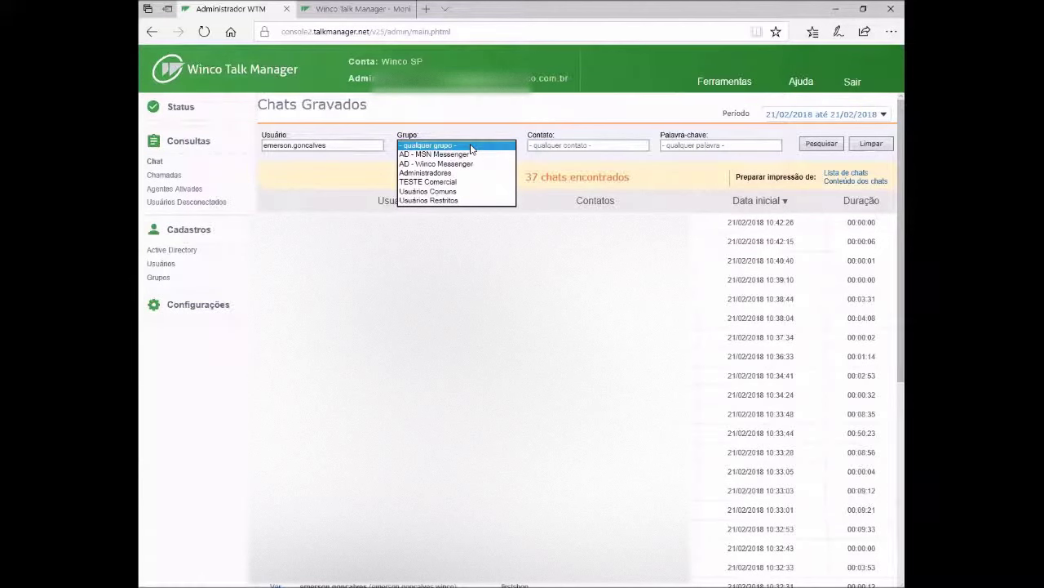
# Search recorded chats filtered by the Usuários Comuns group.
pyautogui.click(444, 192)
pyautogui.click(820, 144)
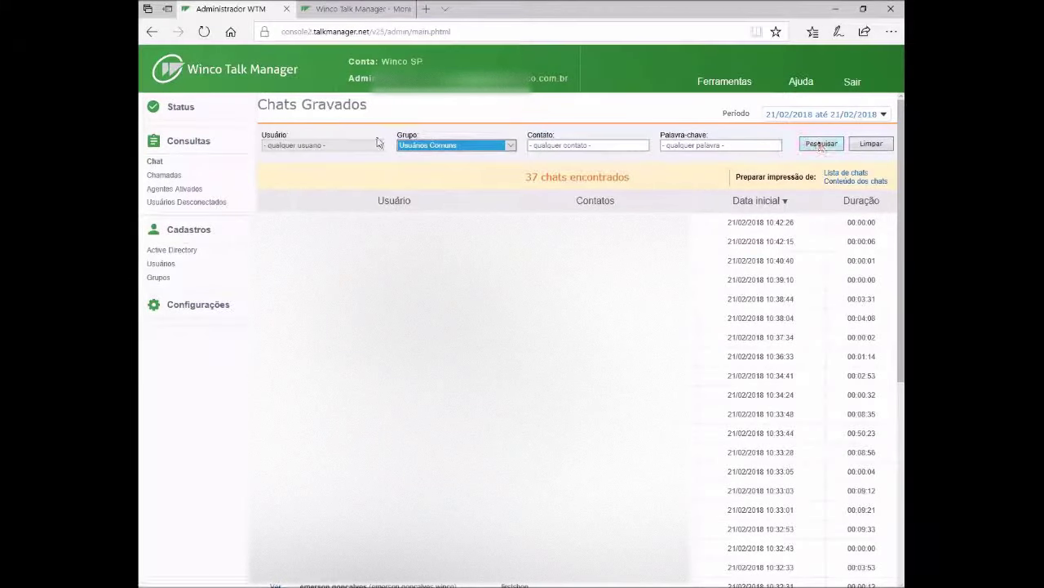
pyautogui.click(834, 144)
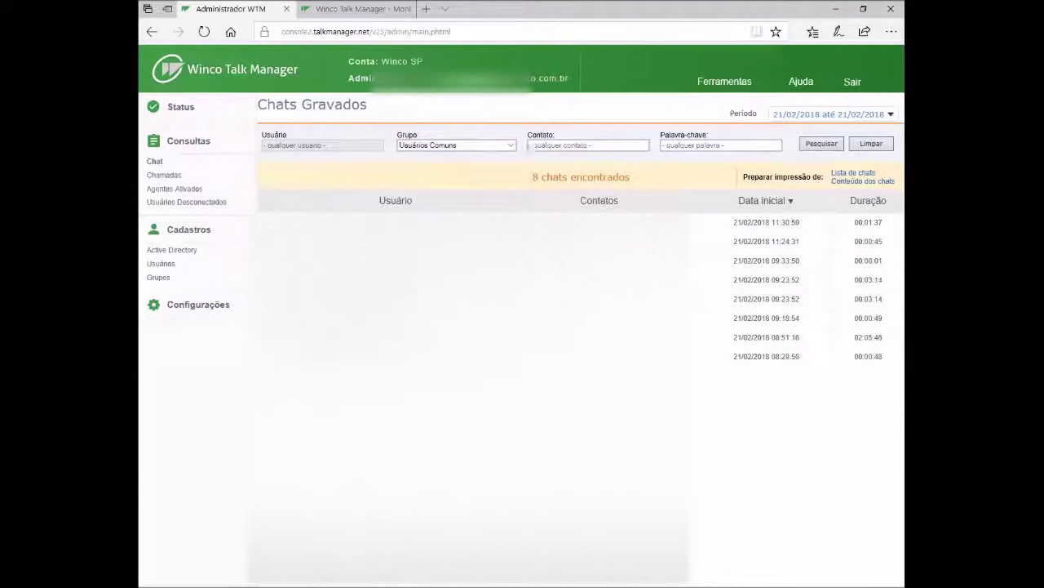
# Filter chats by a single suggested contact, finding 4 chats, then clear the contact field.
pyautogui.click(531, 145)
pyautogui.write('erner')
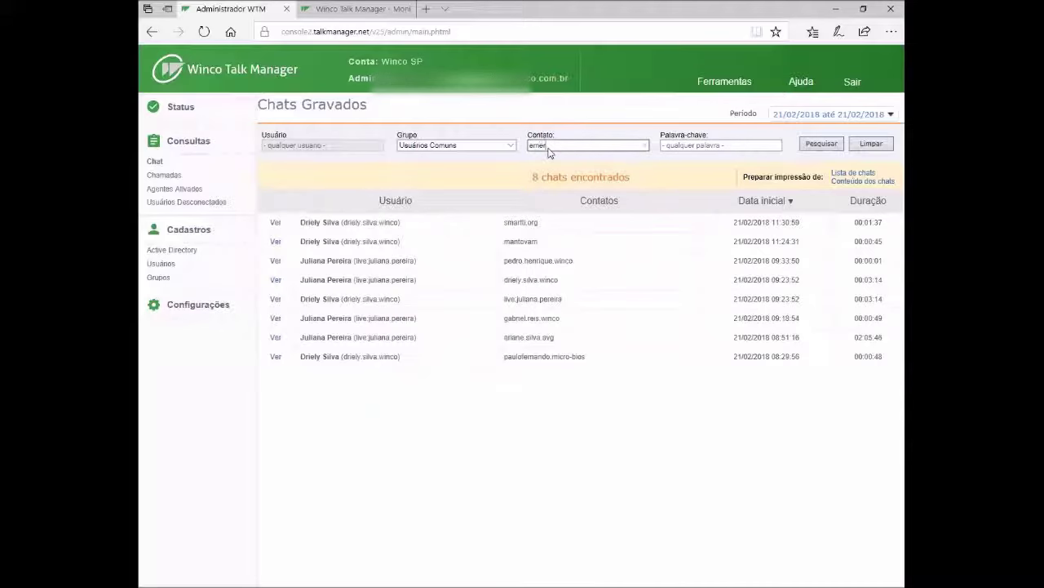
pyautogui.press('Return')
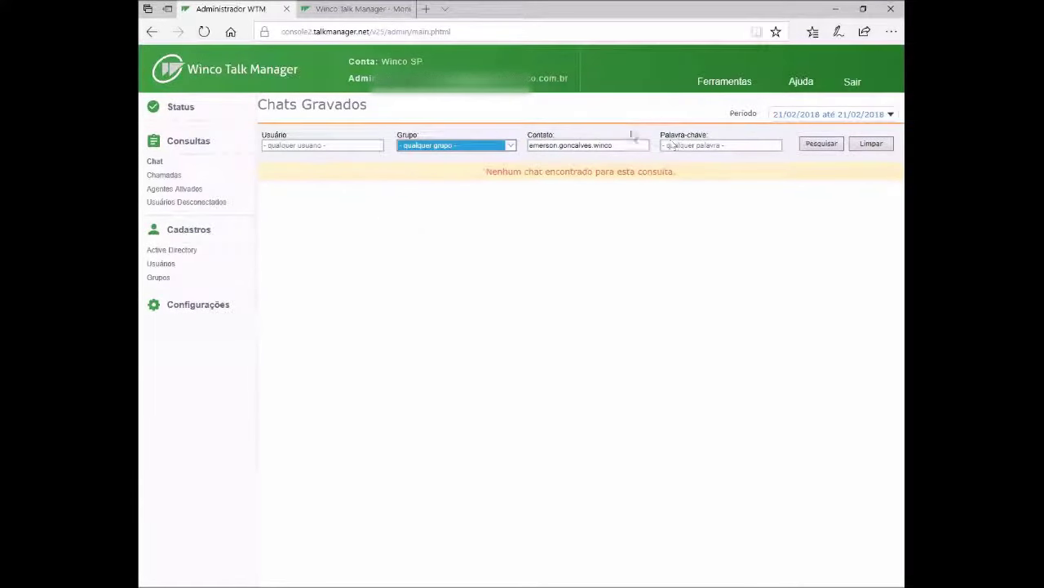
pyautogui.click(819, 145)
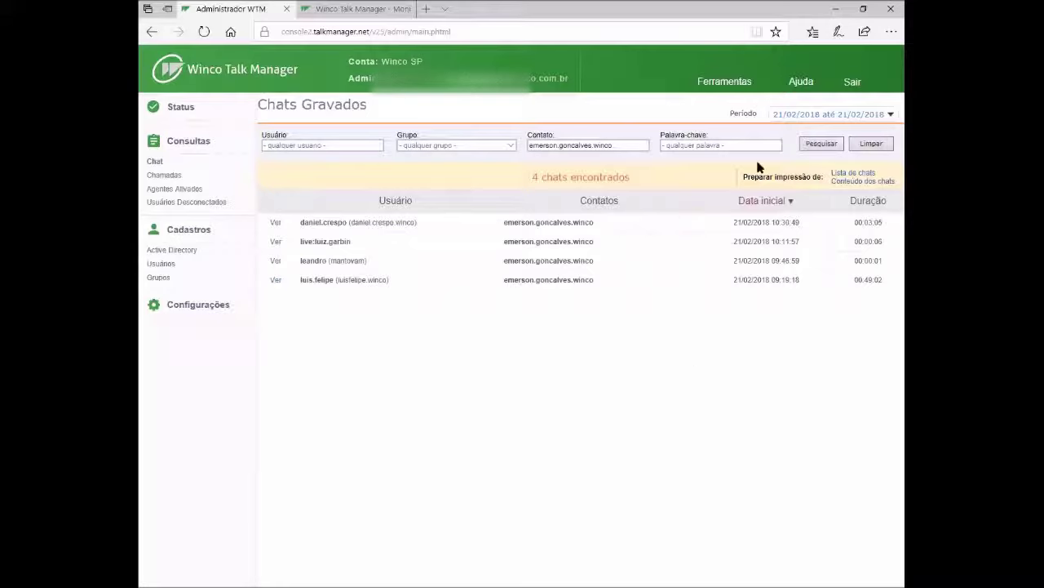
pyautogui.moveTo(645, 144); pyautogui.dragTo(398, 129)
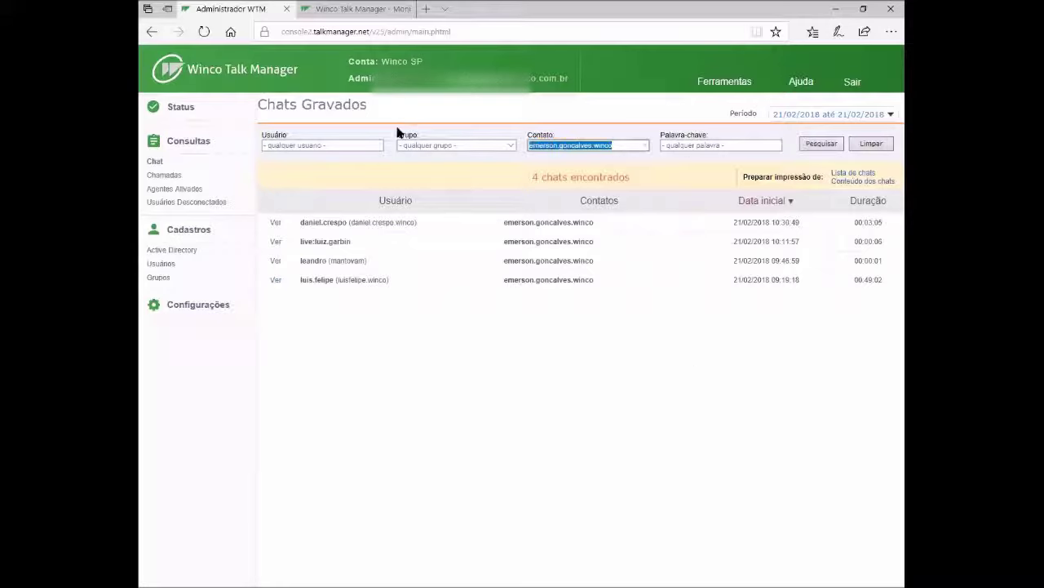
pyautogui.press('BackSpace')
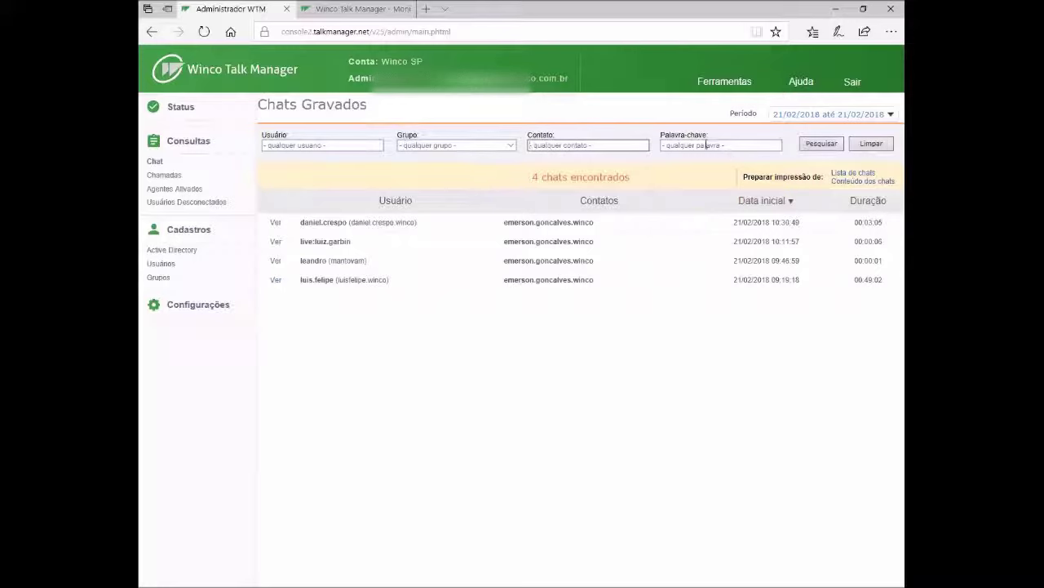
# Search recorded chats for the keyword 'teste', returning 16 chats for 21/02/2018.
pyautogui.click(709, 144)
pyautogui.click(611, 146)
pyautogui.click(702, 145)
pyautogui.write('teste')
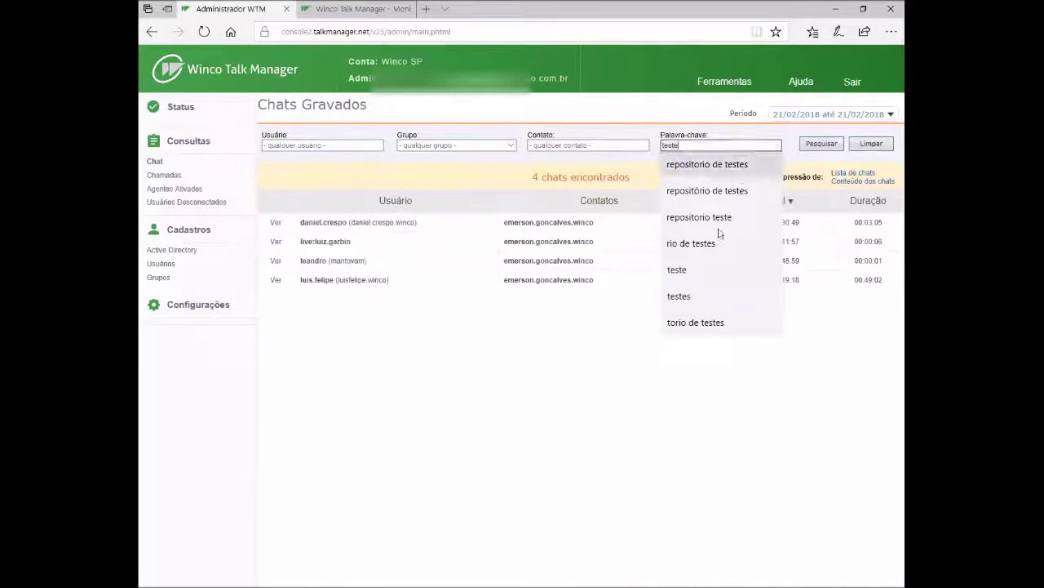
pyautogui.click(656, 344)
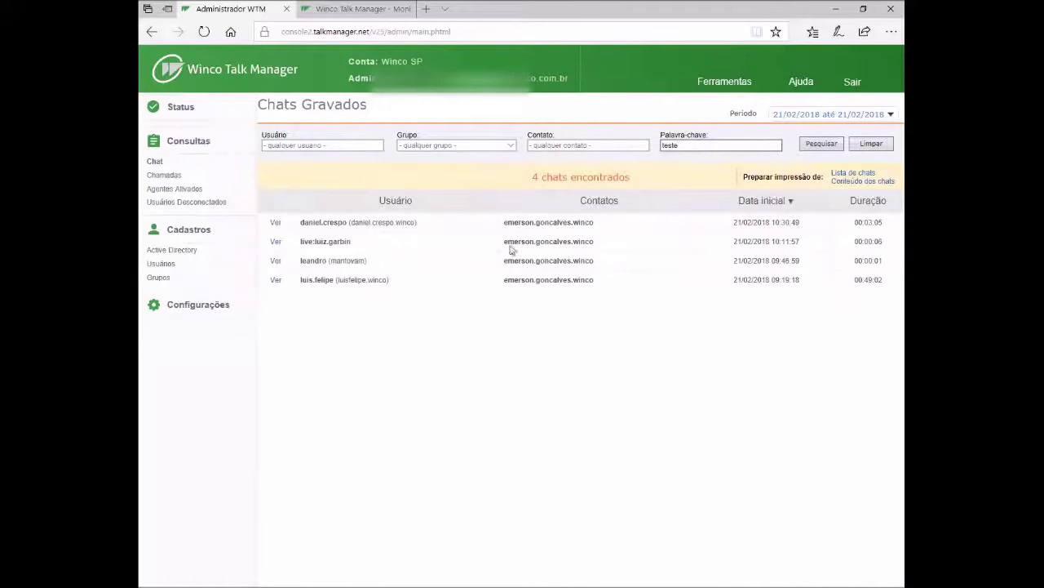
pyautogui.click(810, 150)
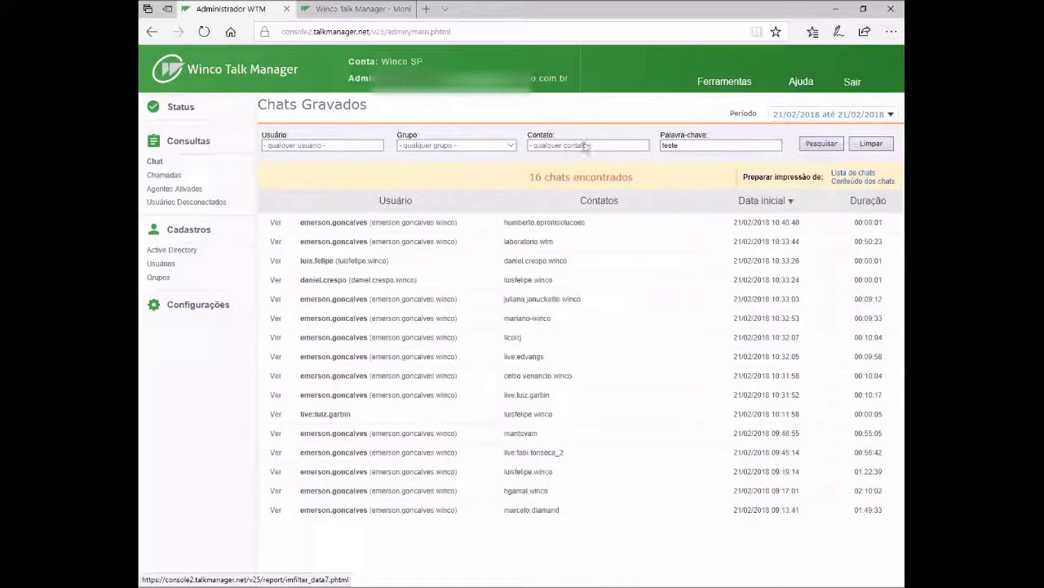
pyautogui.click(276, 244)
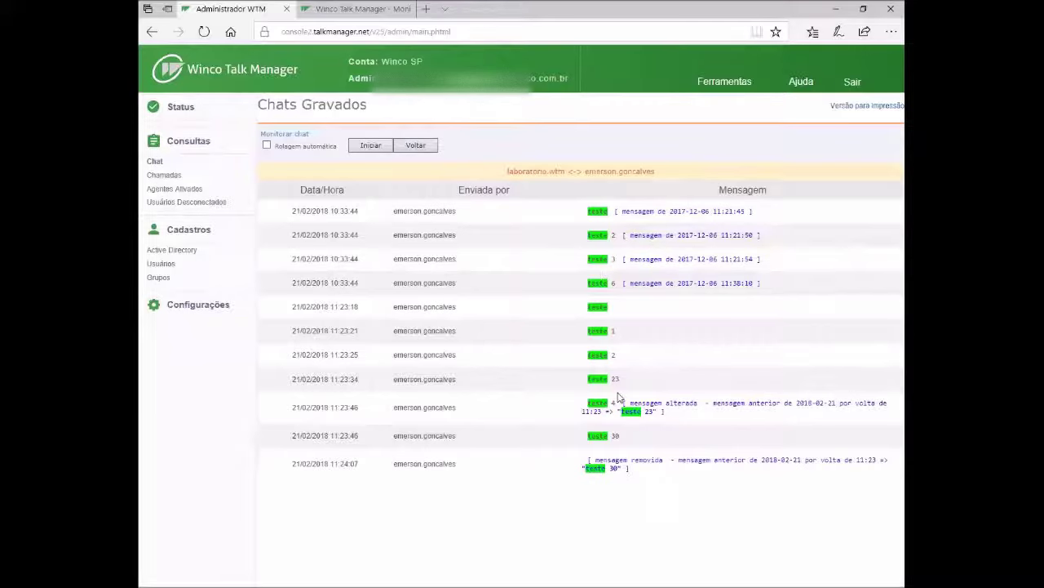
pyautogui.moveTo(618, 398); pyautogui.dragTo(853, 411)
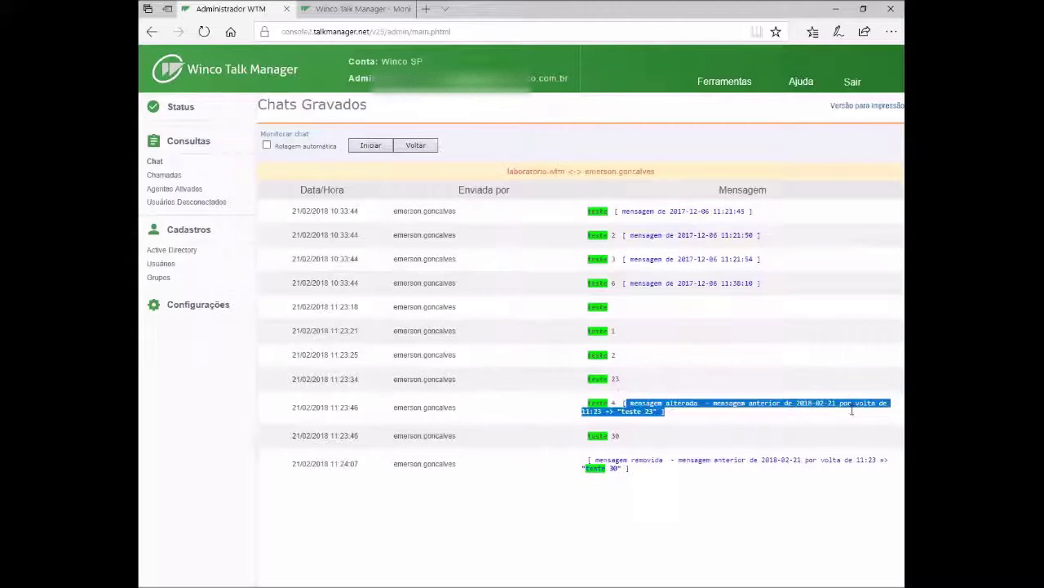
pyautogui.moveTo(610, 468); pyautogui.dragTo(727, 464)
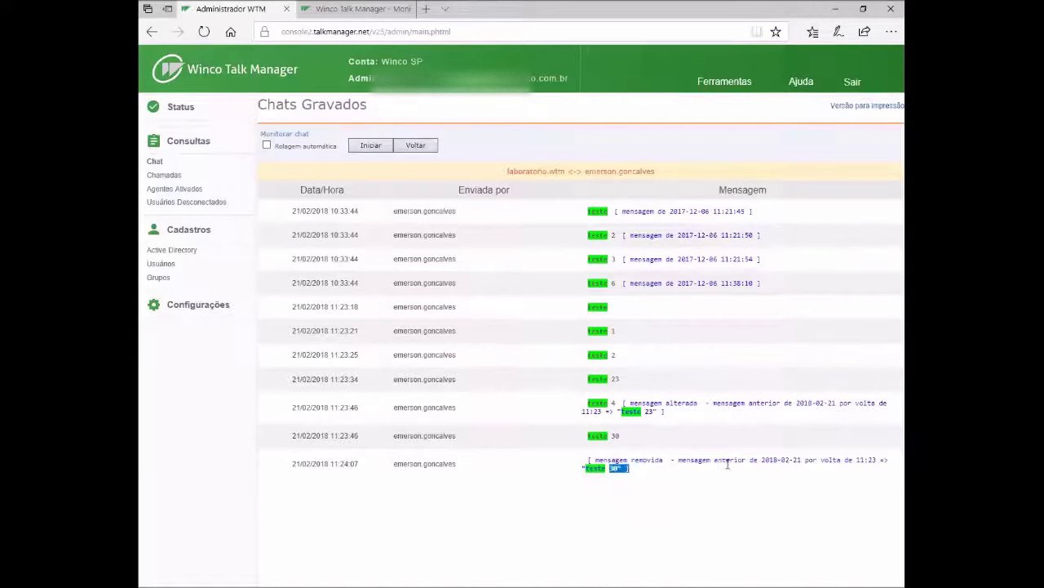
pyautogui.click(267, 146)
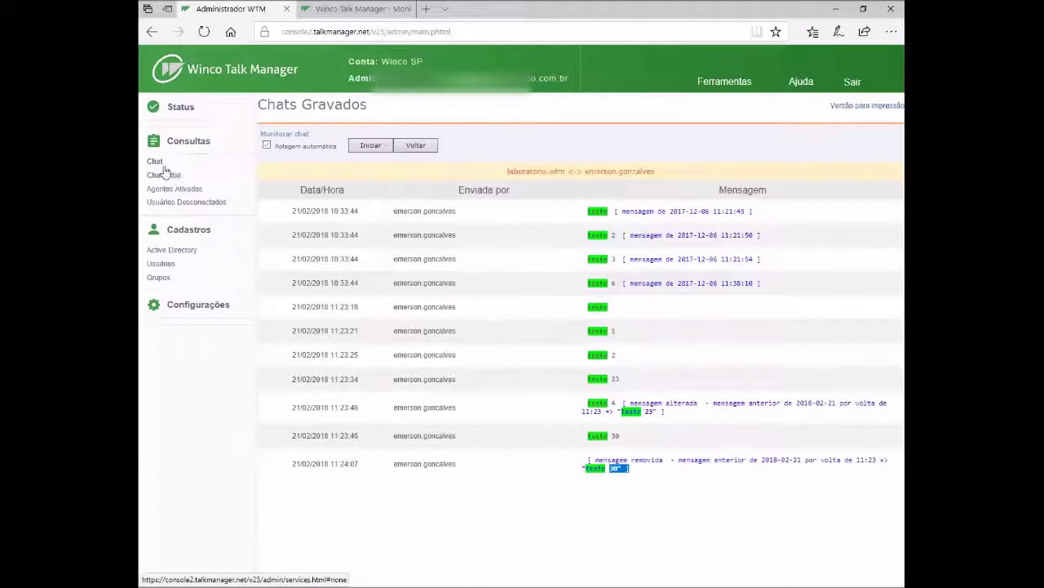
pyautogui.click(414, 145)
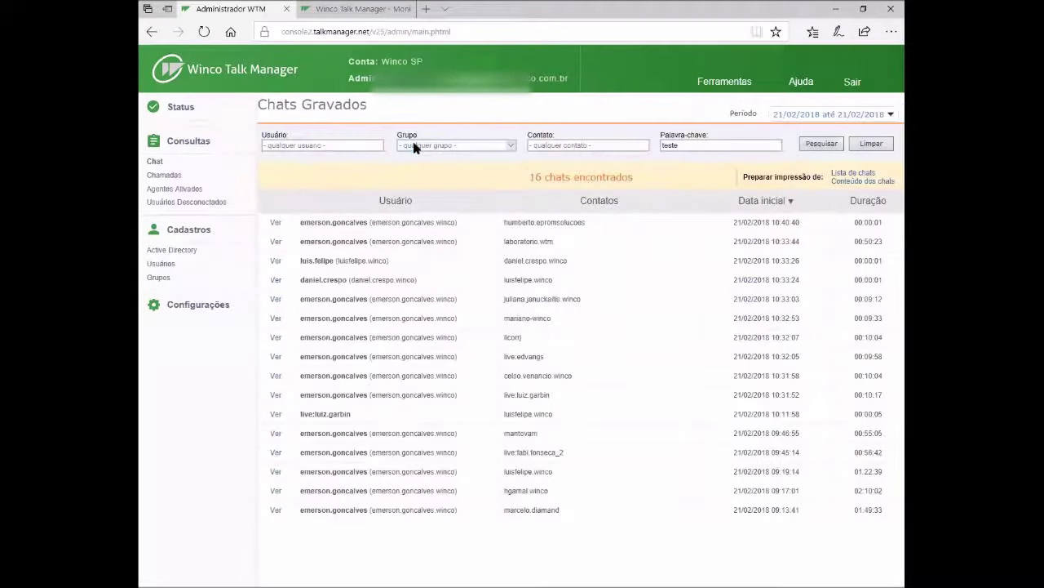
# Show the Chamadas Gravadas page and browse call recordings from 01/02/2018 to 21/02/2018.
pyautogui.click(165, 176)
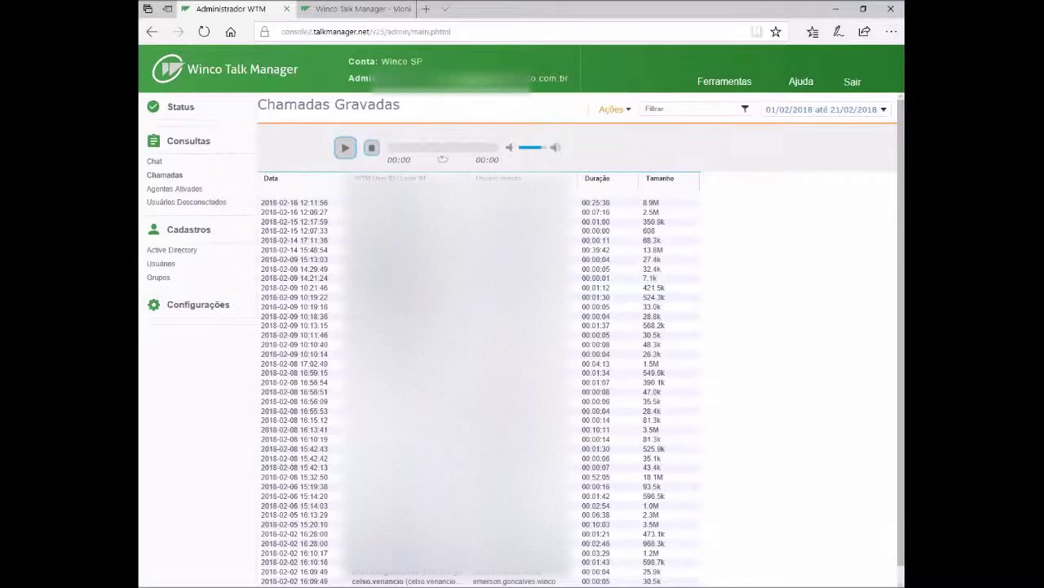
pyautogui.scroll(-1, 781, 264)
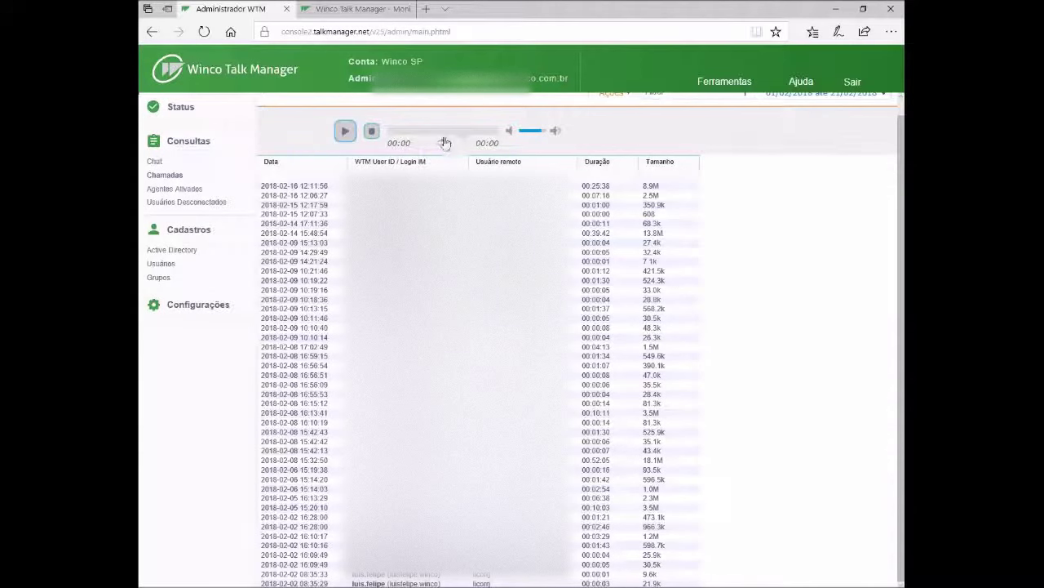
pyautogui.scroll(1, 581, 187)
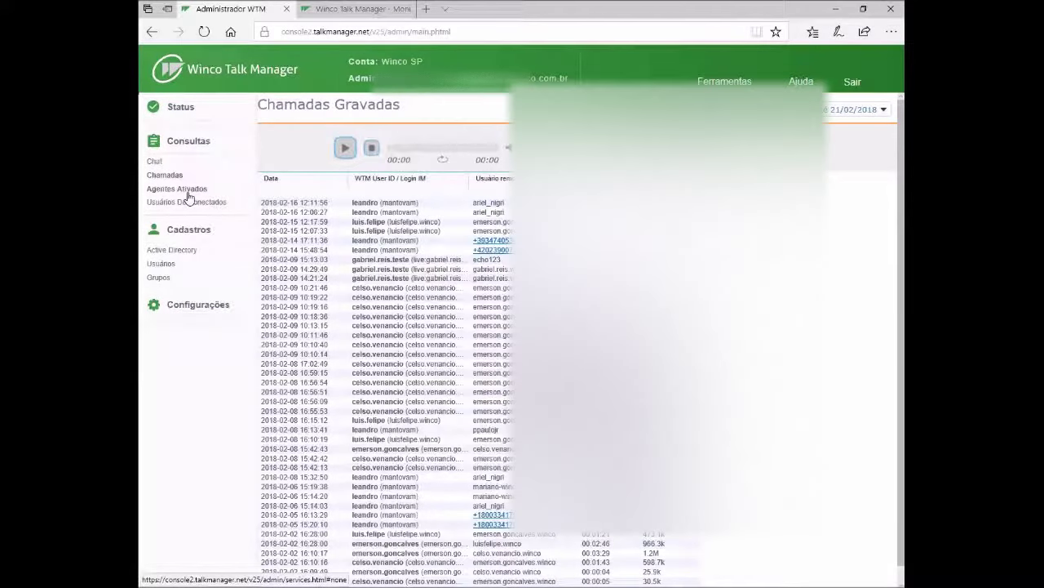
# Check the WIN7-LAB-PC row among the 21 of 30 activated agents, then show disconnected users.
pyautogui.click(186, 194)
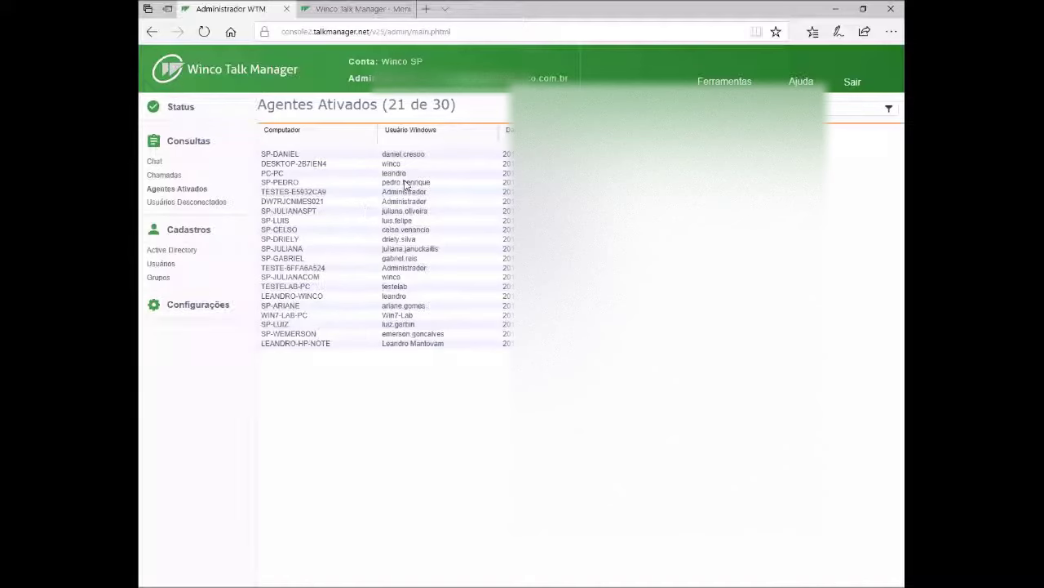
pyautogui.click(295, 317)
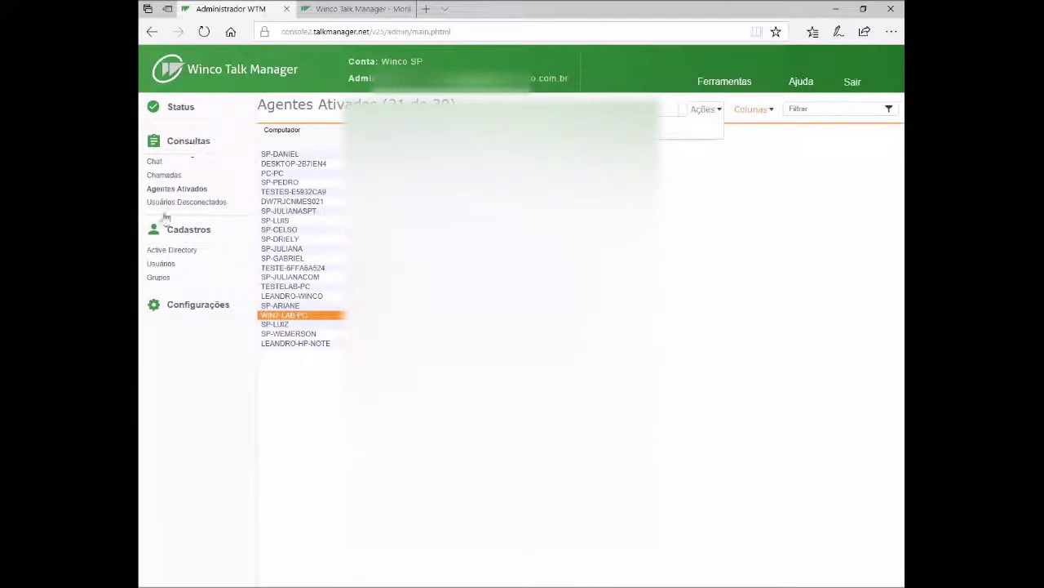
pyautogui.click(186, 202)
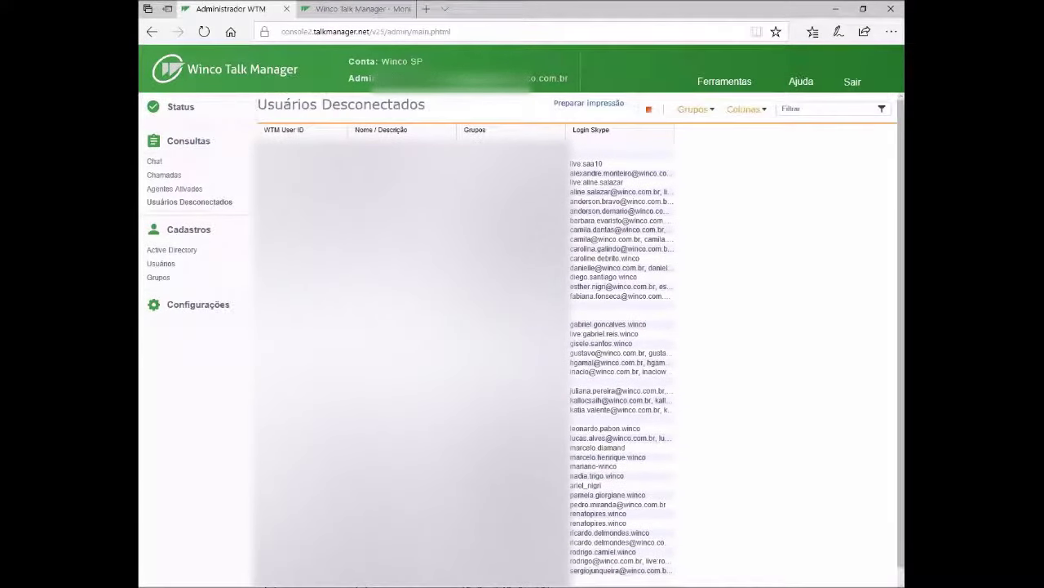
# Collapse the Consultas sidebar section, then expand and collapse Cadastros as well.
pyautogui.click(195, 143)
pyautogui.click(196, 170)
pyautogui.click(196, 169)
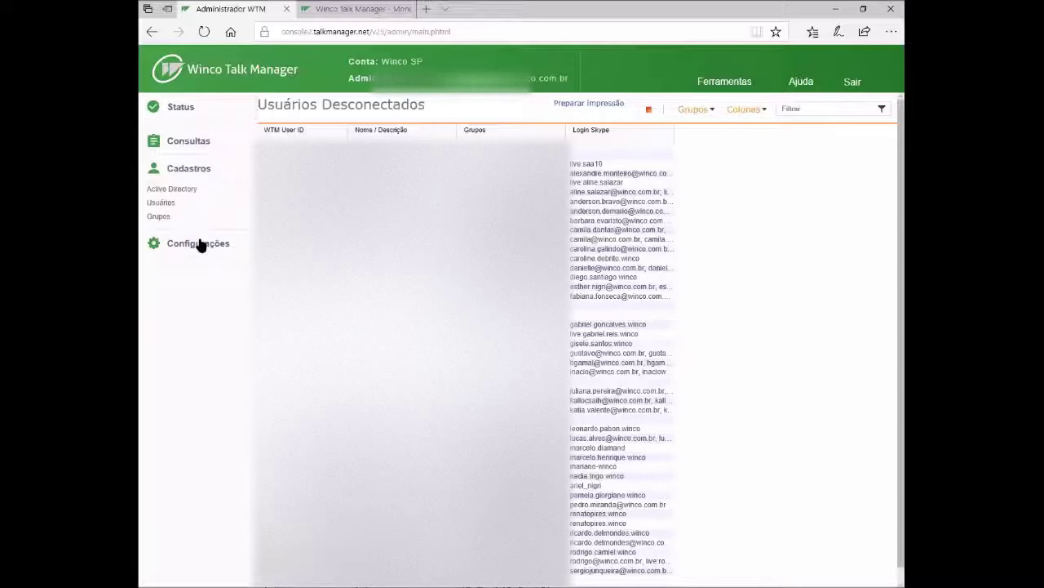
pyautogui.click(214, 169)
# Open Configurações and scroll down and back up through the Regras por Skype ID table.
pyautogui.click(202, 197)
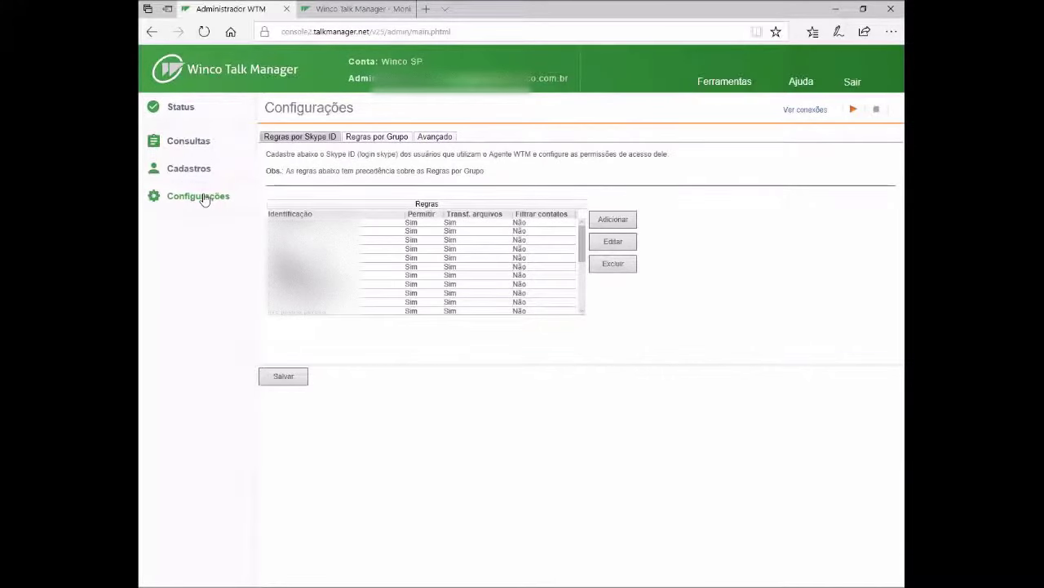
pyautogui.scroll(-3, 380, 235)
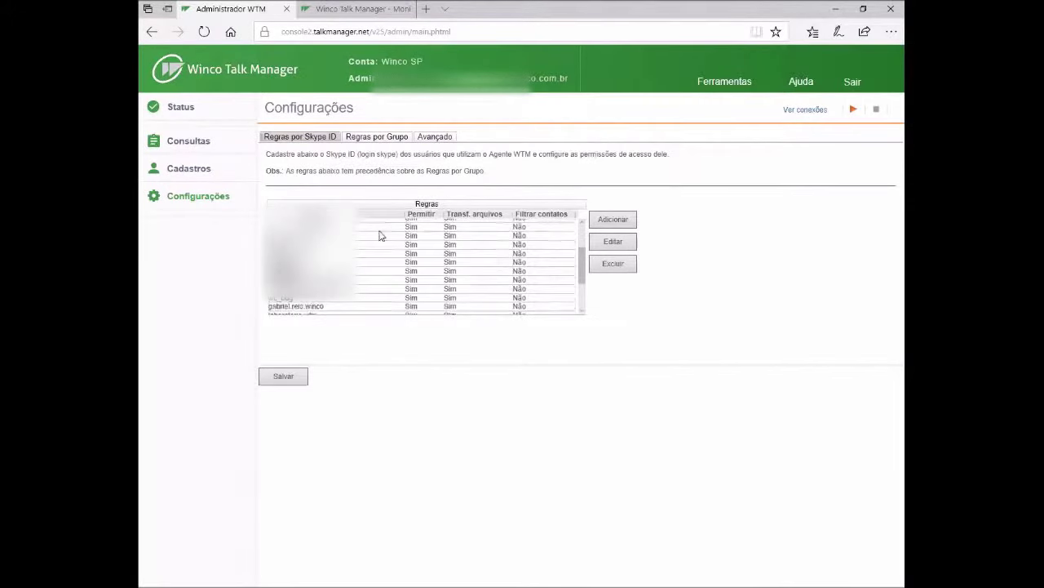
pyautogui.scroll(-2, 397, 248)
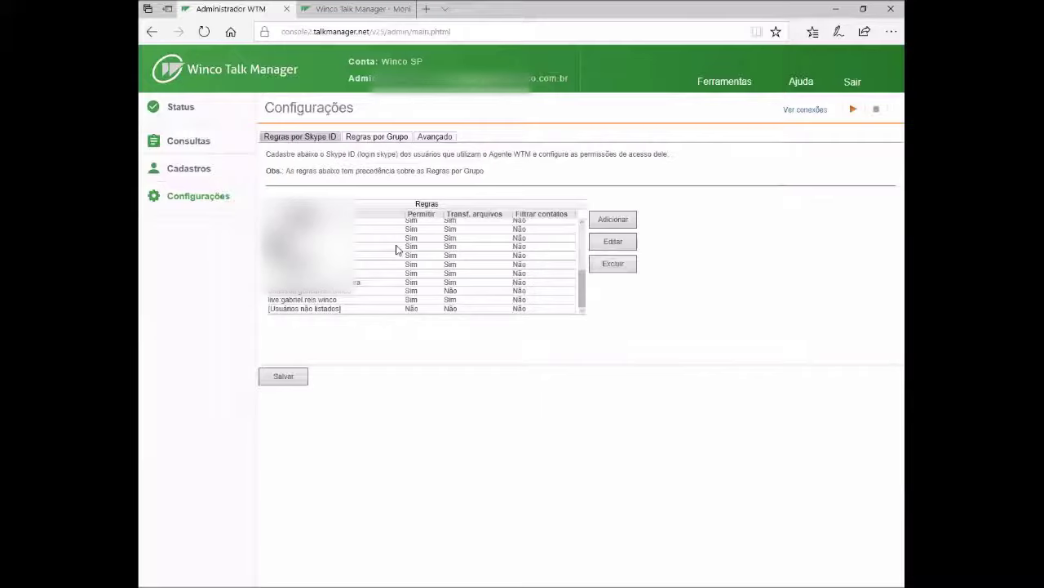
pyautogui.scroll(5, 371, 250)
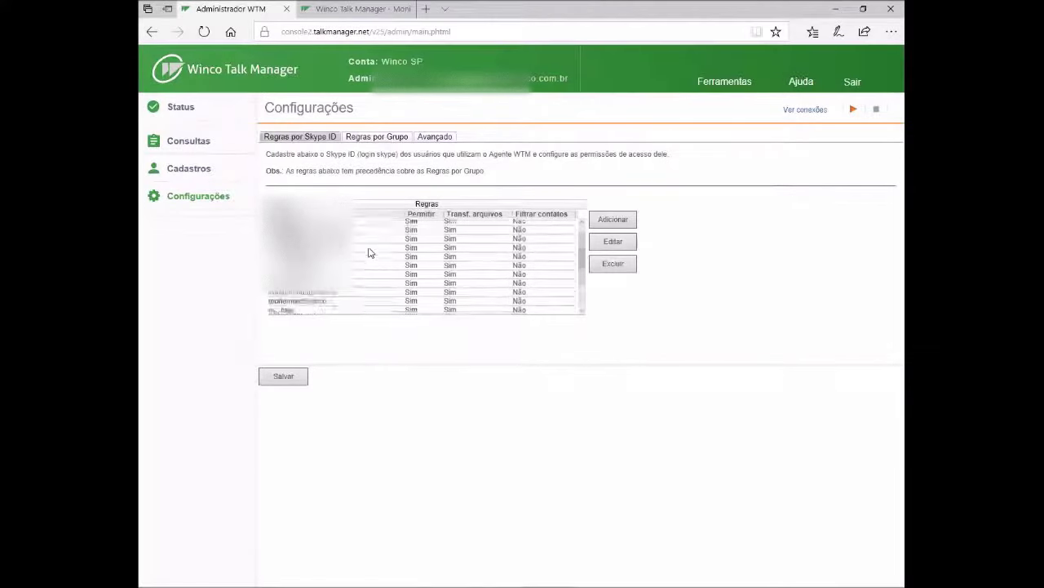
pyautogui.scroll(2, 368, 252)
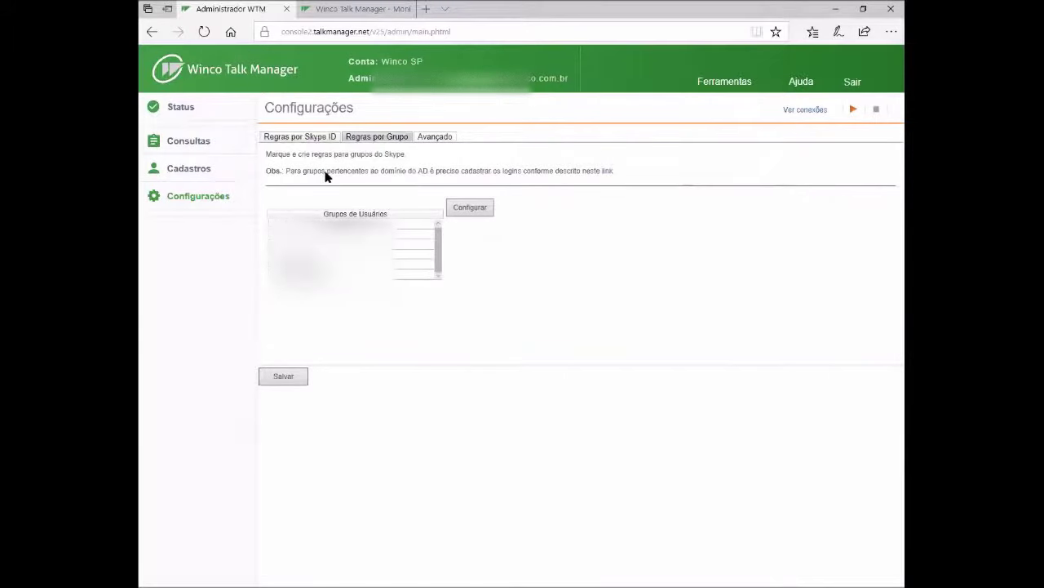
# Switch the Configurações page to the Regras por Skype ID tab.
pyautogui.click(312, 138)
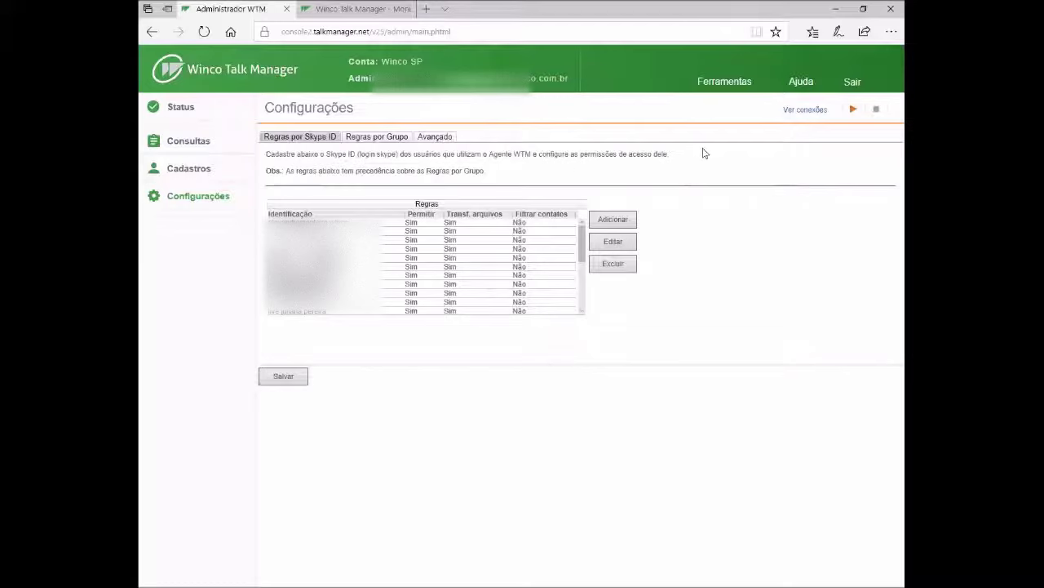
# Browse the Skype ID rules table, select one user's rule and open it for editing.
pyautogui.moveTo(705, 153)
pyautogui.scroll(-5, 423, 268)
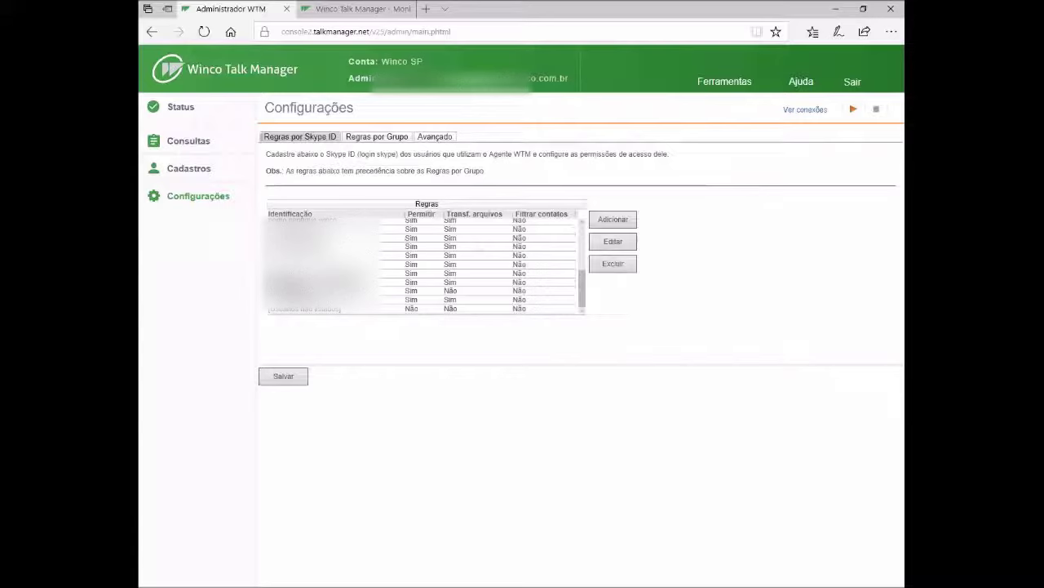
pyautogui.scroll(5, 420, 263)
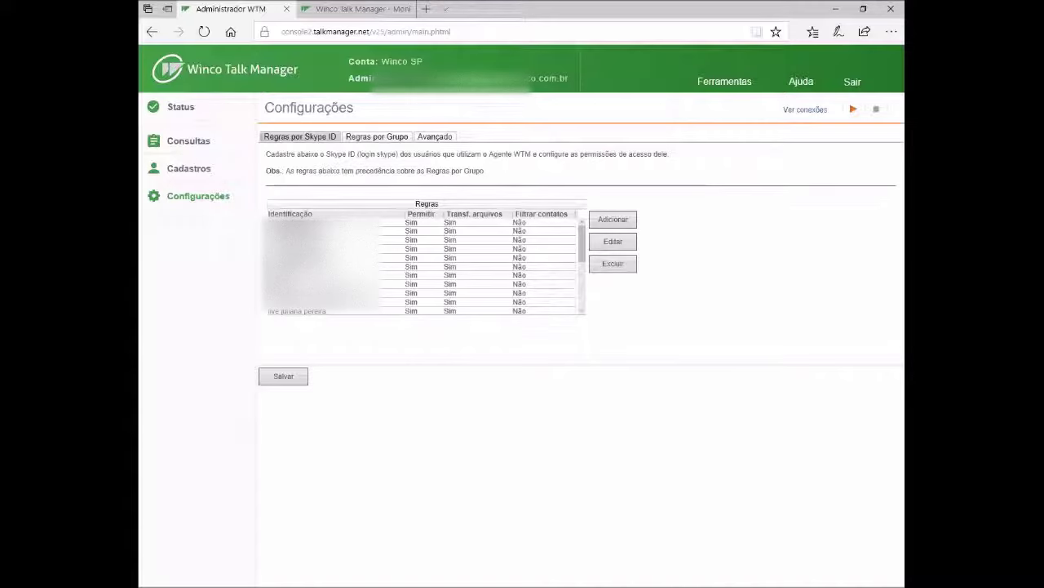
pyautogui.scroll(-3, 420, 265)
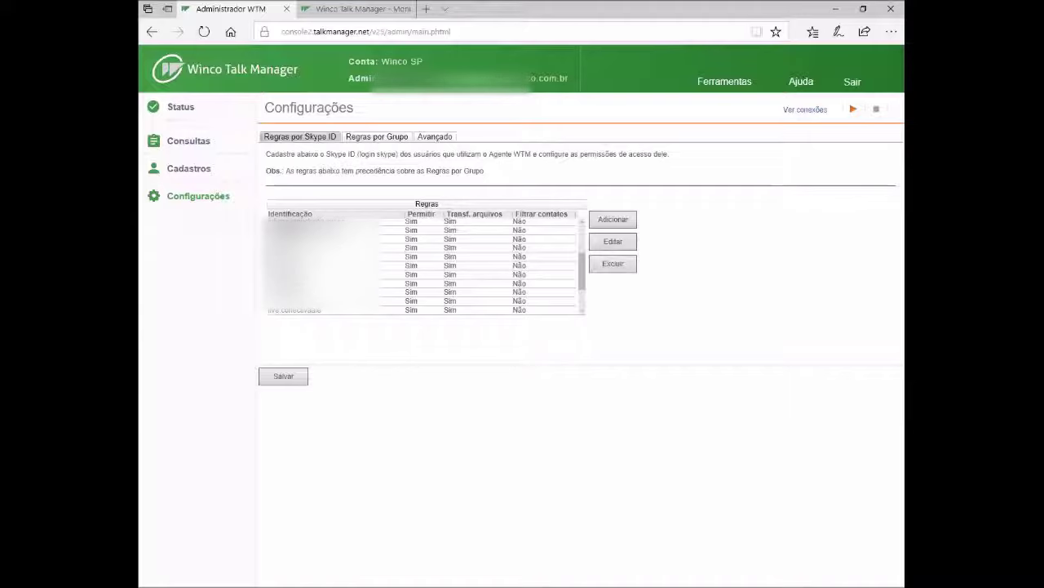
pyautogui.scroll(-2, 425, 265)
pyautogui.click(457, 290)
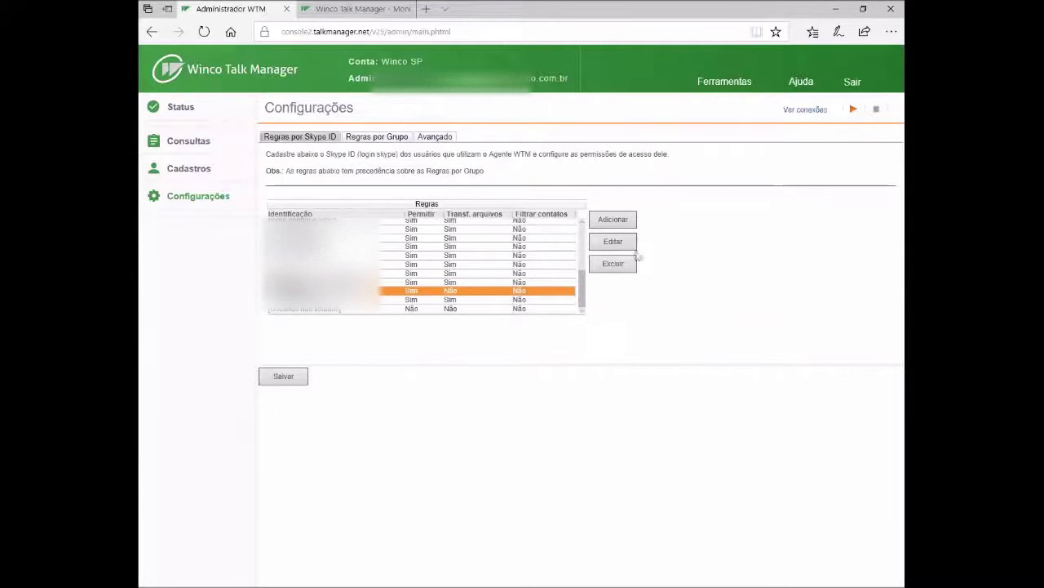
pyautogui.click(484, 255)
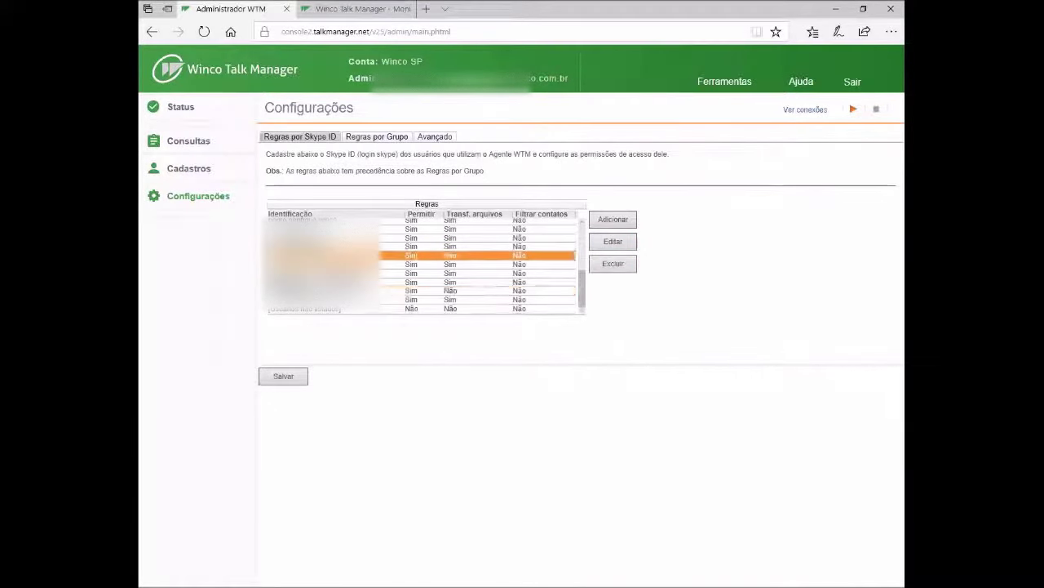
pyautogui.click(621, 242)
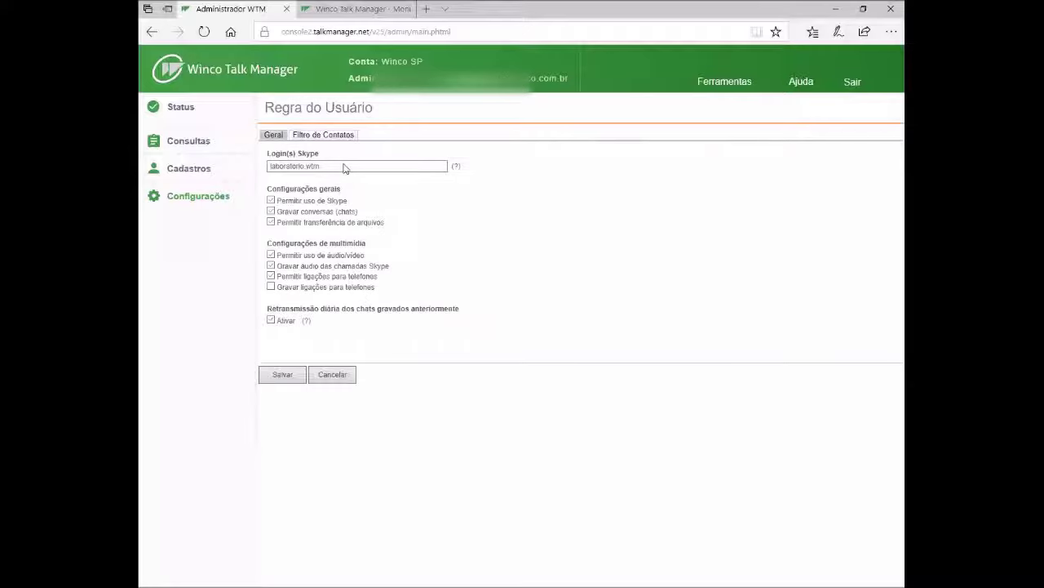
# Review the user's Filtro de Contatos settings, save the rule, and return to Regras por Grupo.
pyautogui.click(349, 135)
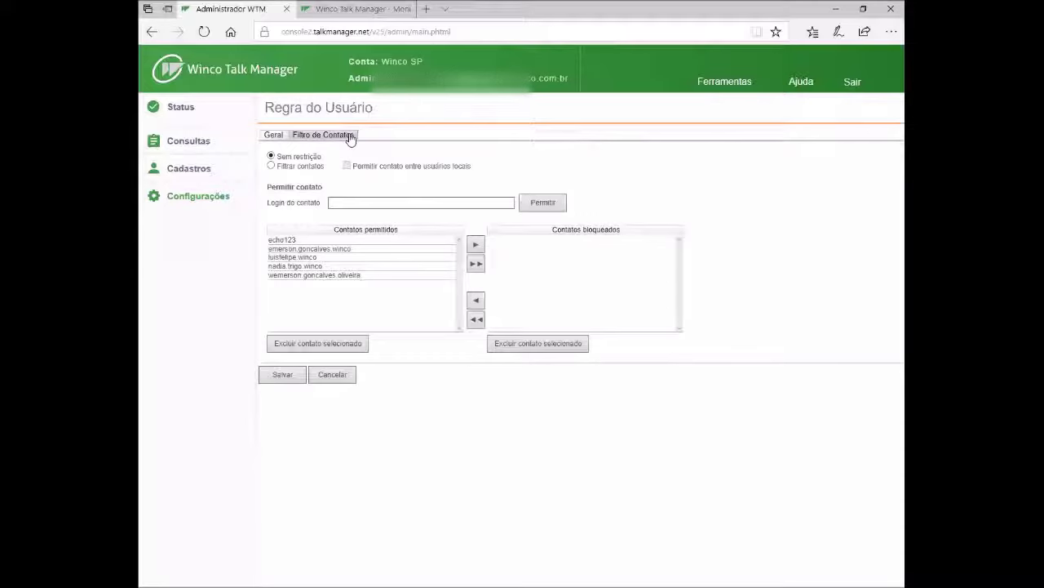
pyautogui.click(297, 373)
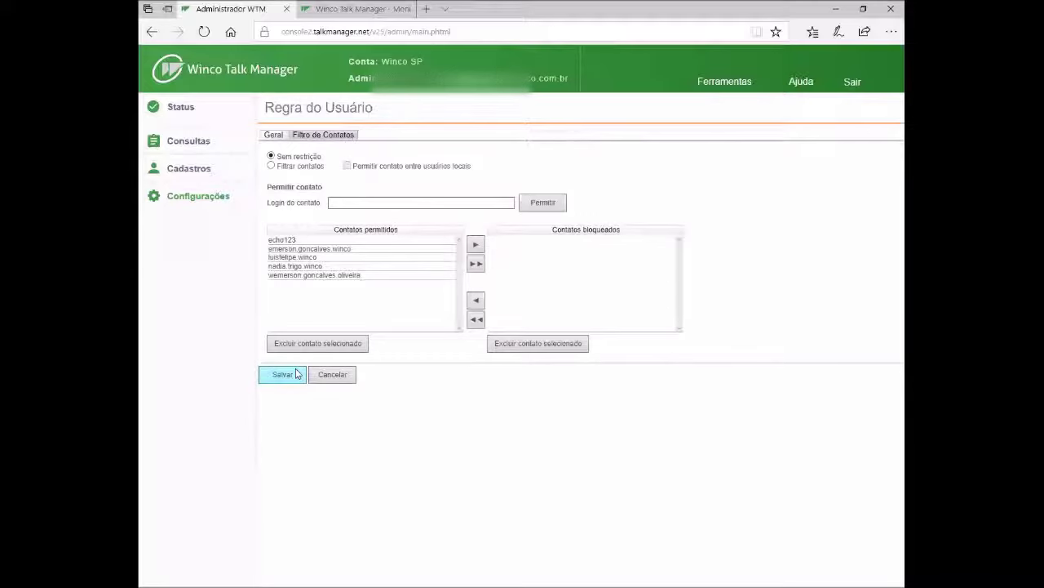
pyautogui.click(188, 198)
pyautogui.click(368, 140)
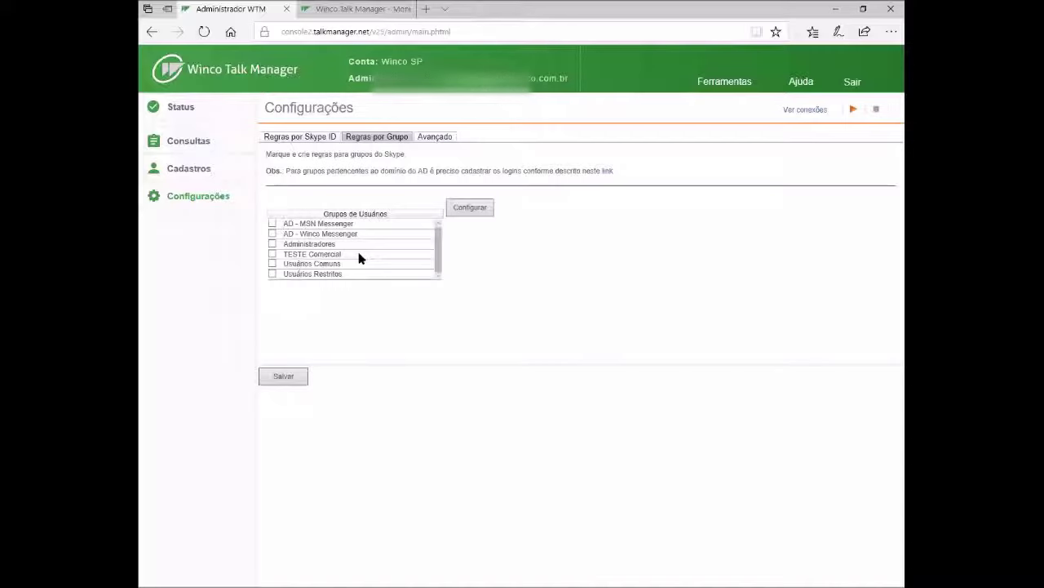
pyautogui.click(329, 265)
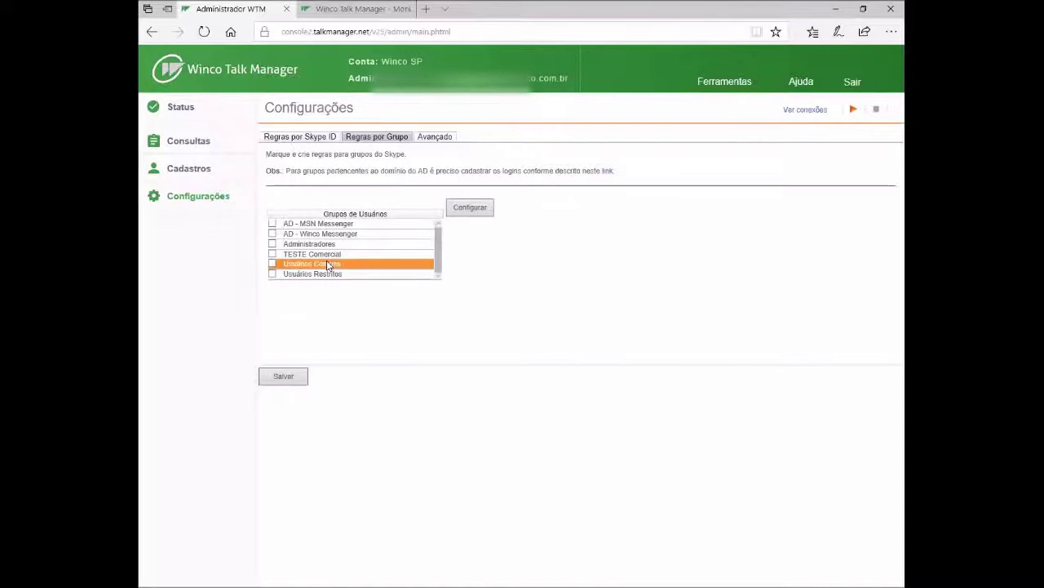
pyautogui.click(459, 208)
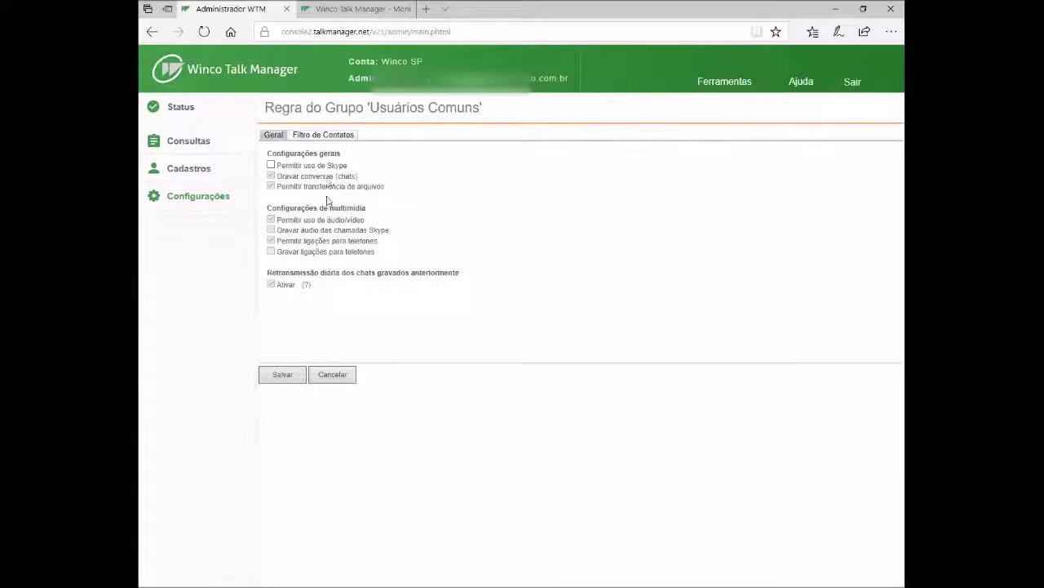
pyautogui.click(347, 134)
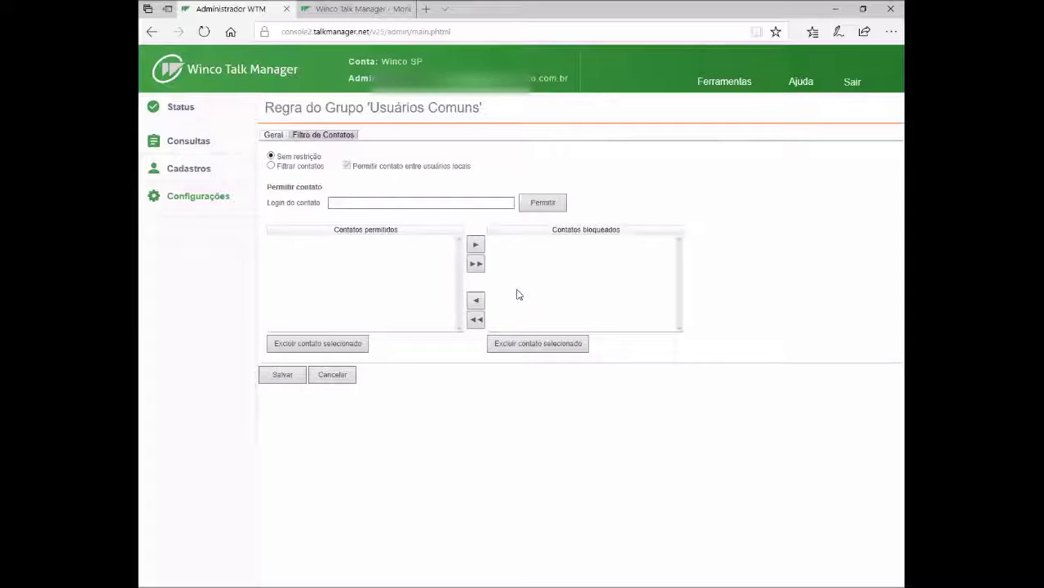
pyautogui.click(475, 300)
pyautogui.click(346, 380)
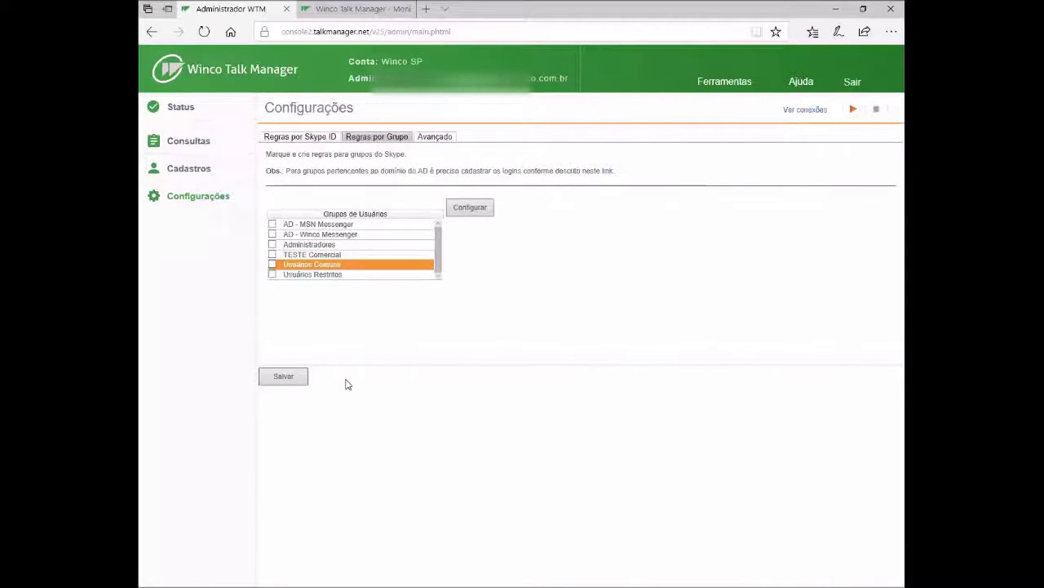
# View the Avançado settings, then return to the Status page's Conexões Skype list.
pyautogui.click(435, 137)
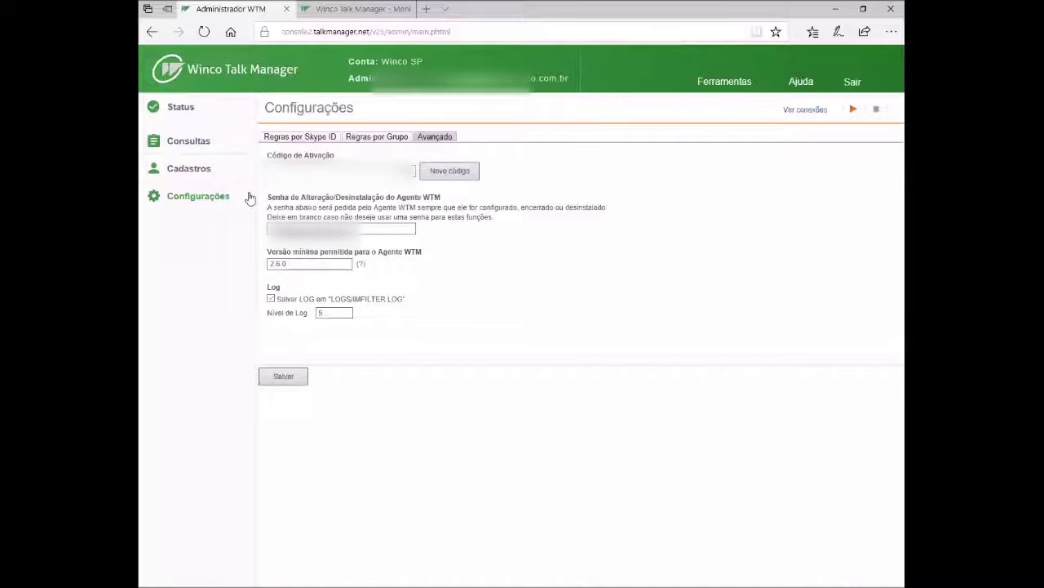
pyautogui.click(196, 107)
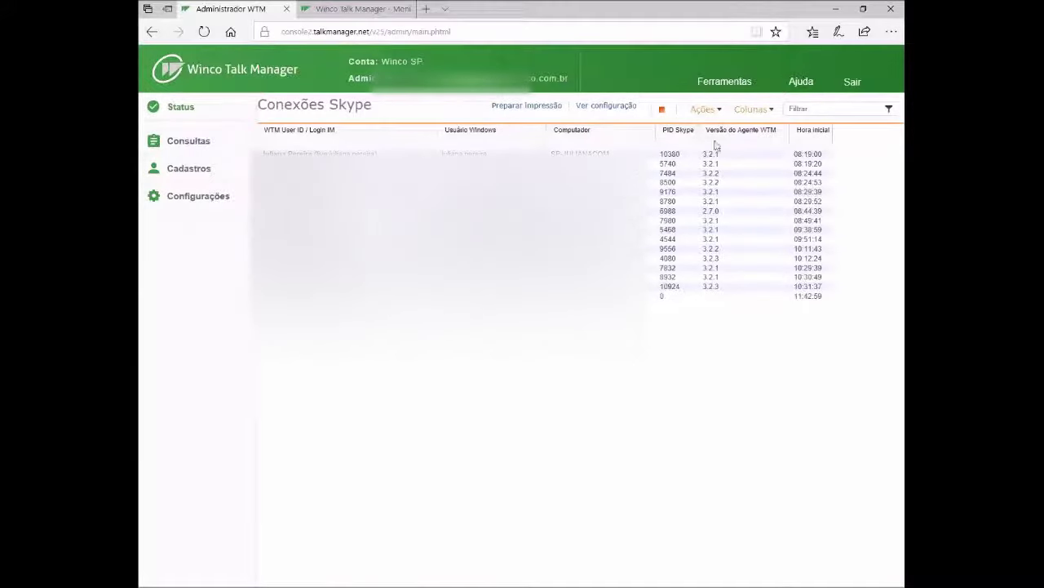
# Open the Ferramentas menu in the header to see the admin tools.
pyautogui.click(711, 82)
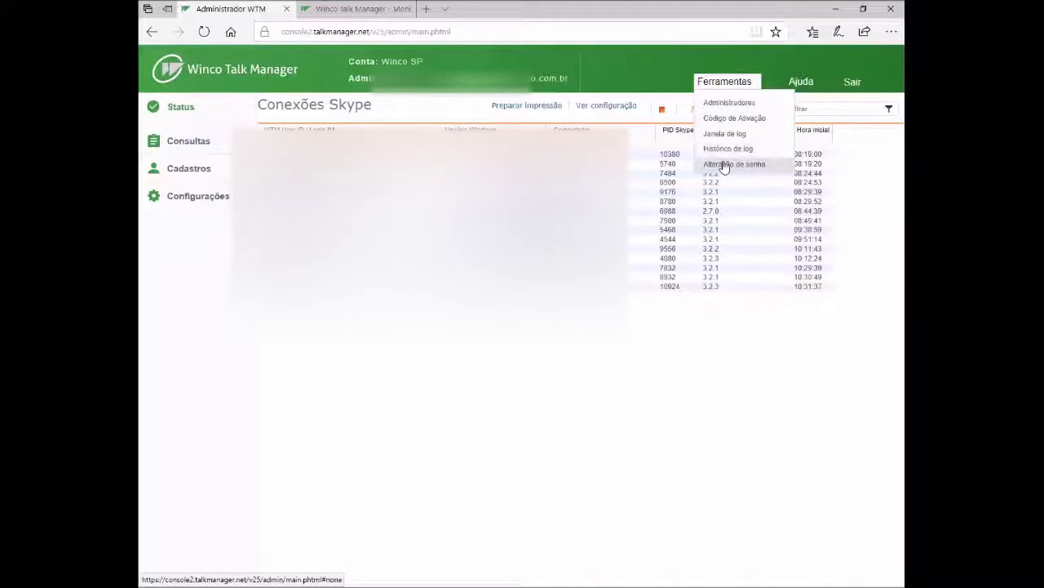
# Switch to the browser tab showing the Winco product Downloads page.
pyautogui.moveTo(799, 85)
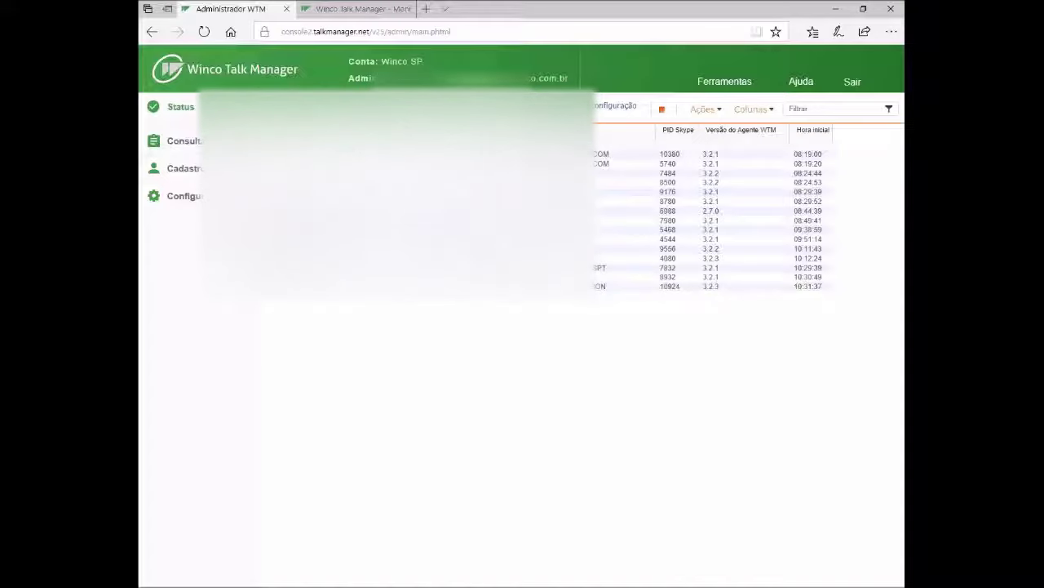
pyautogui.click(320, 7)
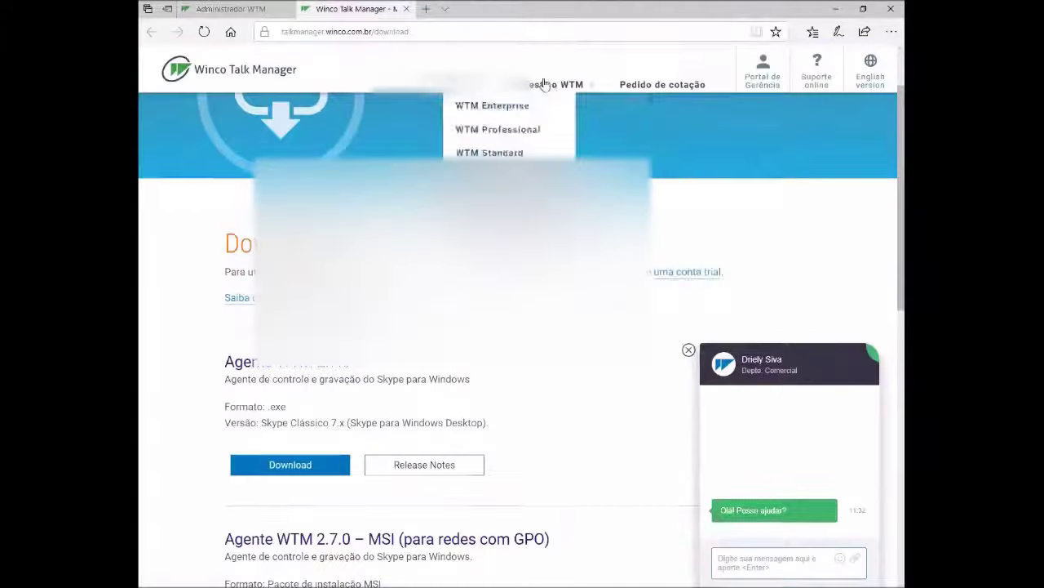
# Open the Teste o WTM options for creating an account or downloading the WTM Agent.
pyautogui.moveTo(550, 86)
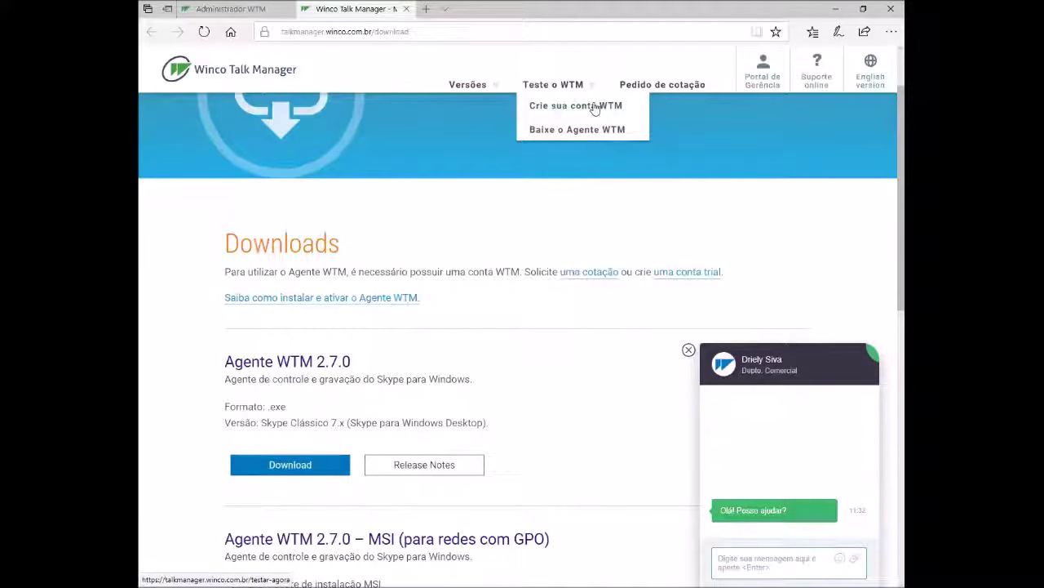
pyautogui.click(566, 86)
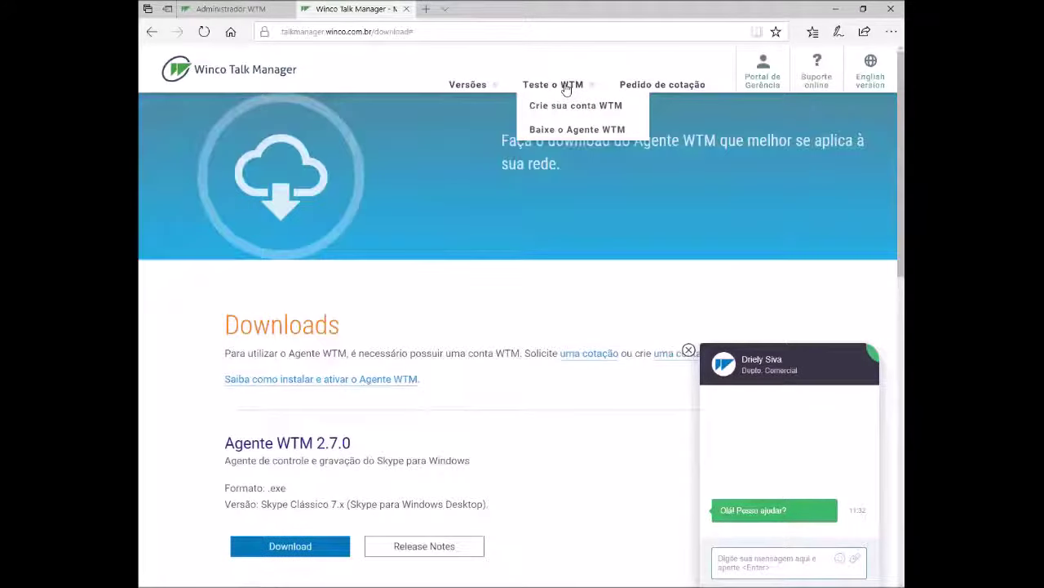